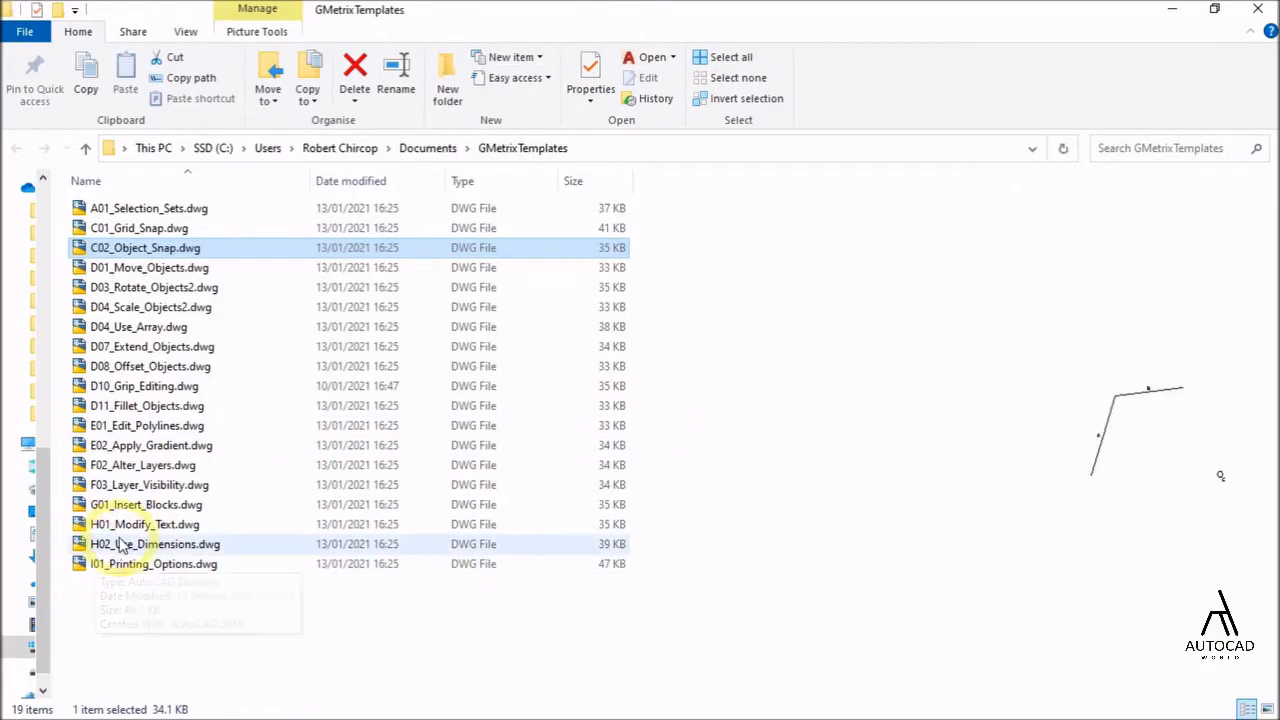
- Open H02_Use_Dimensions.dwg in AutoCAD and turn off the drawing grid
click(150, 544)
click(626, 60)
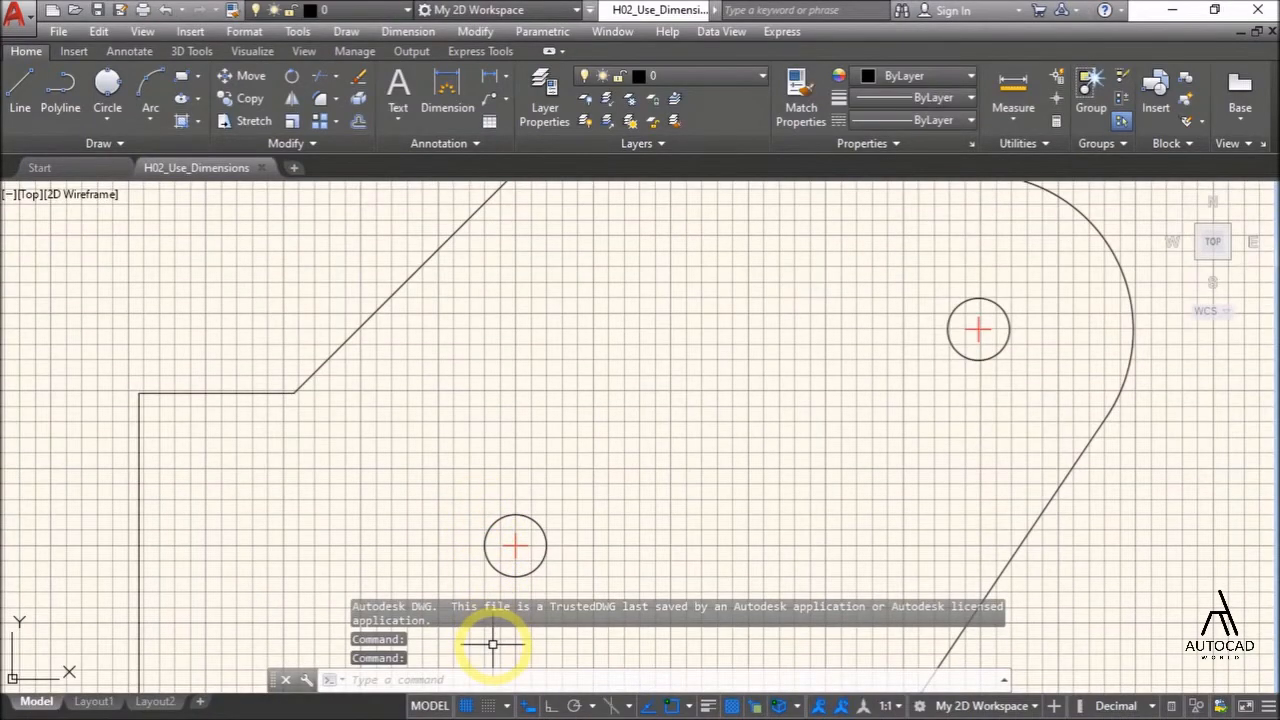
click(466, 705)
scroll(523, 486, down, 2)
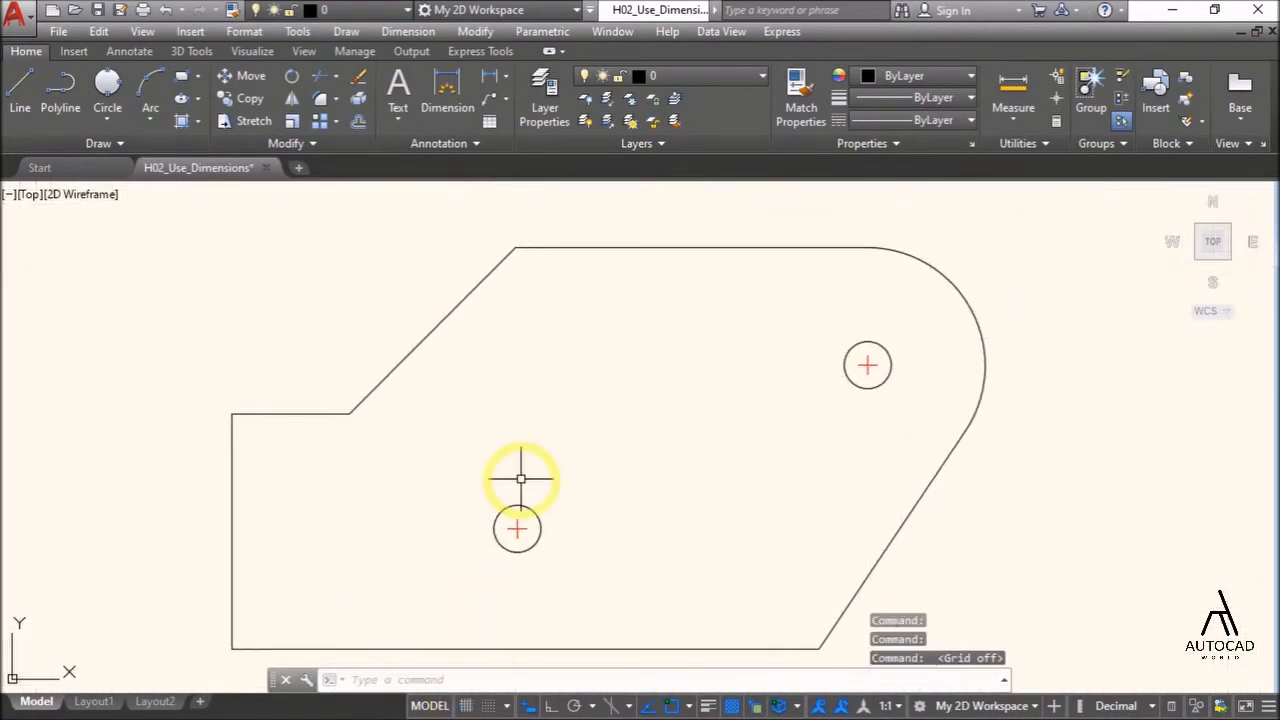
- Place an aligned dimension between the centres of the two circles, above the line joining them, as question 20 shows
key(alt+Tab)
key(alt+Tab)
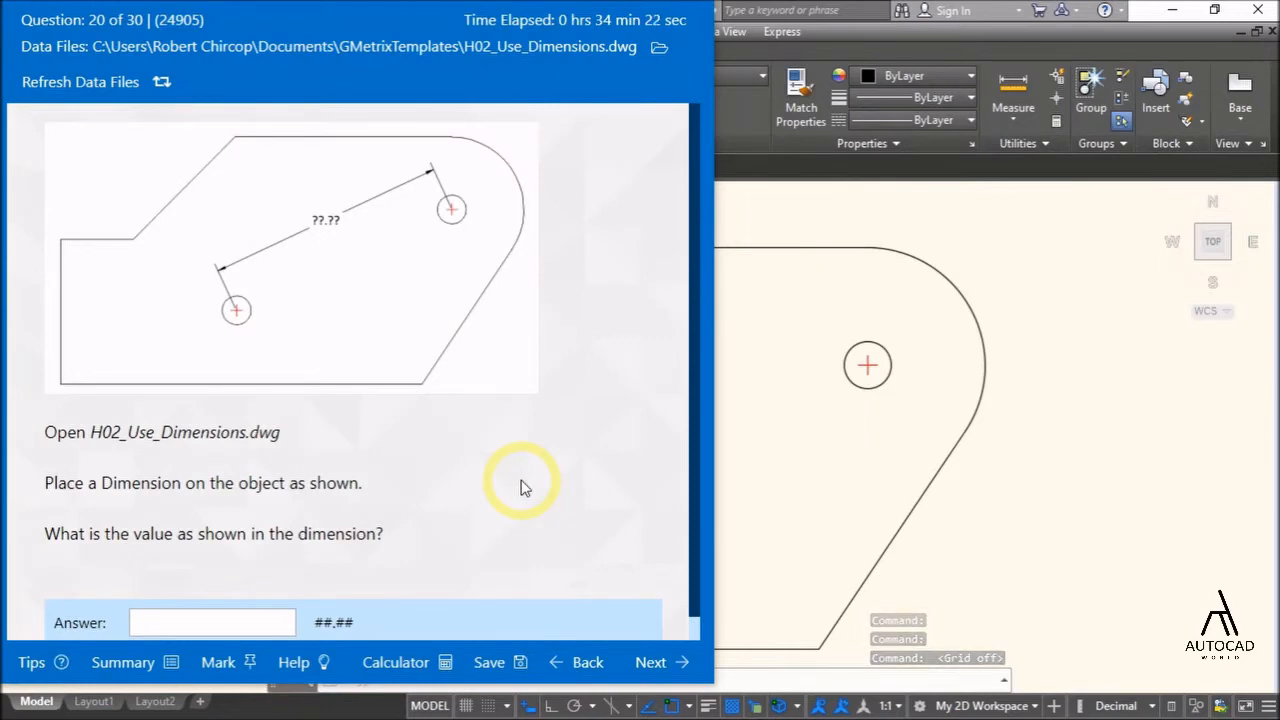
key(alt+Tab)
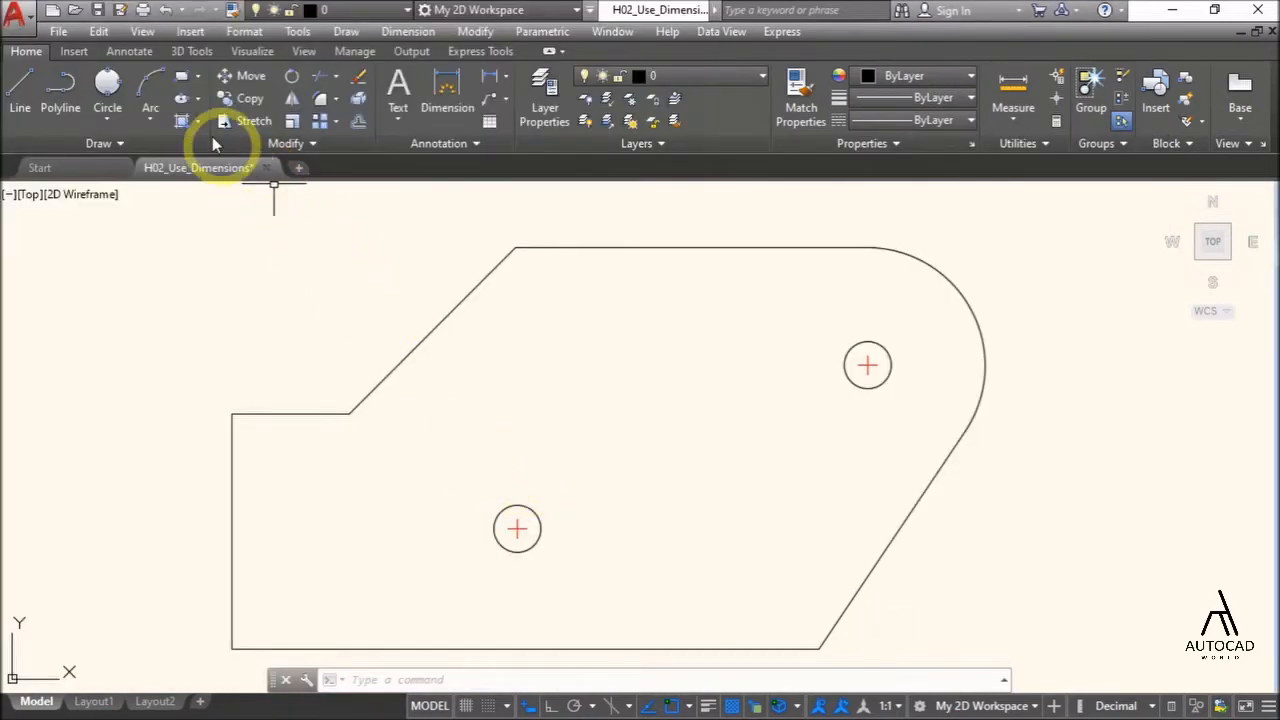
click(133, 54)
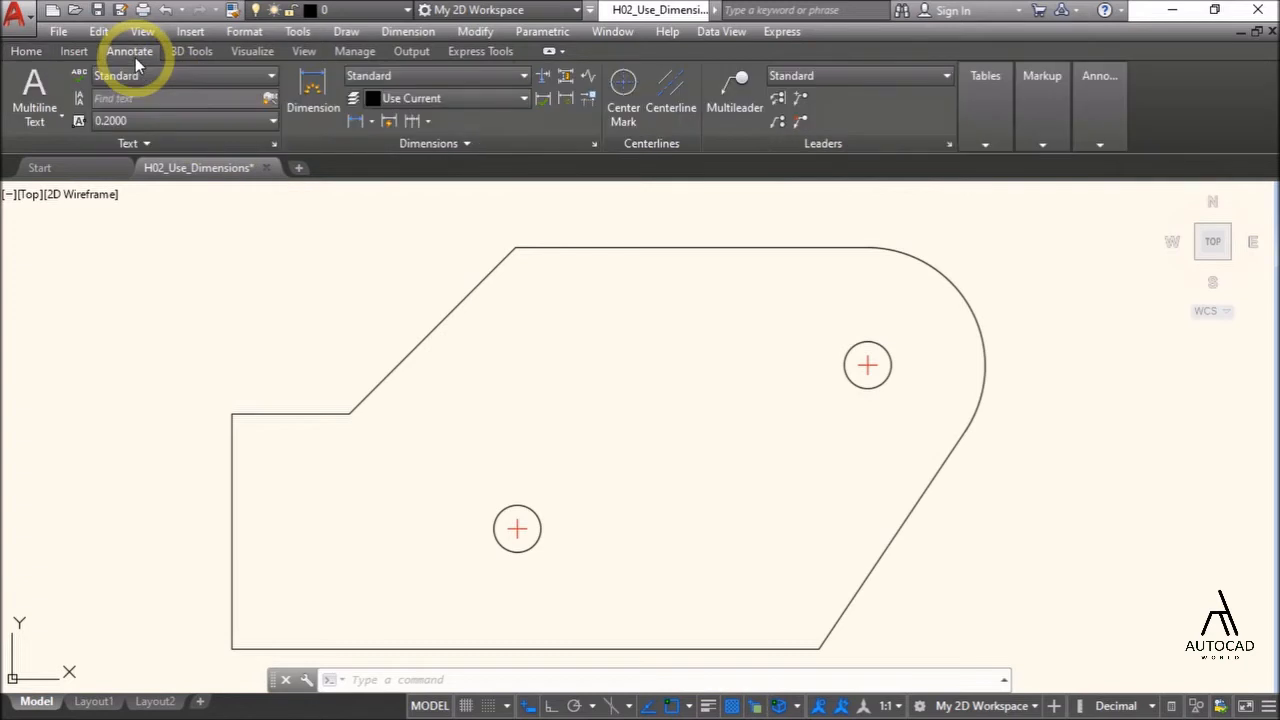
click(370, 124)
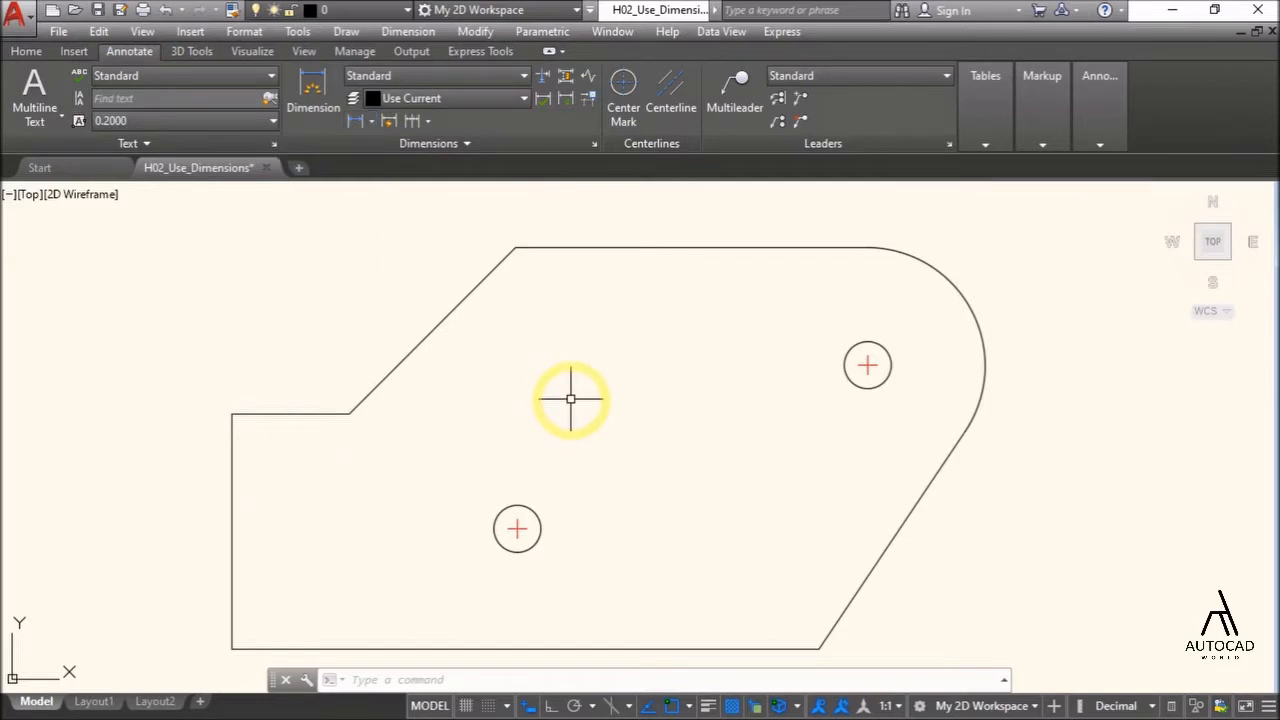
text(DAL)
key(Return)
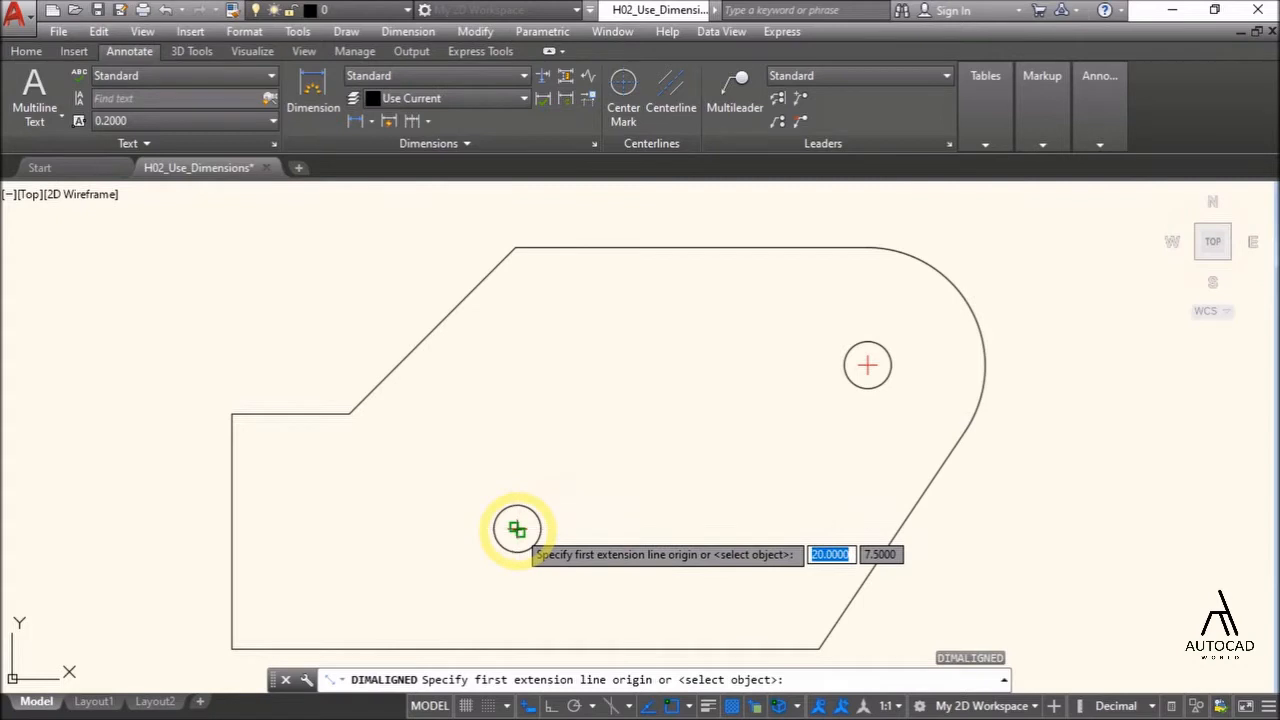
click(517, 529)
click(867, 365)
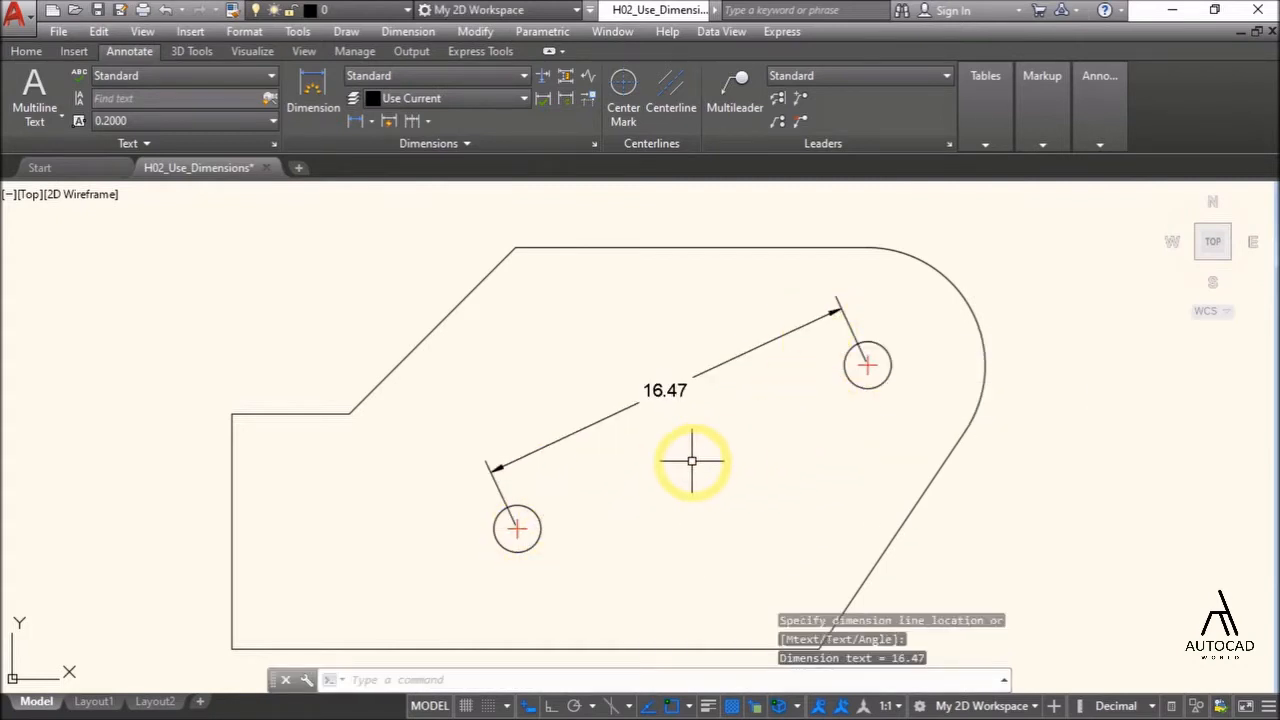
- Switch to the GMetrix test, answer question 20 with 16.47, grade it and continue to the next question
key(alt+Tab)
scroll(608, 503, down, 1)
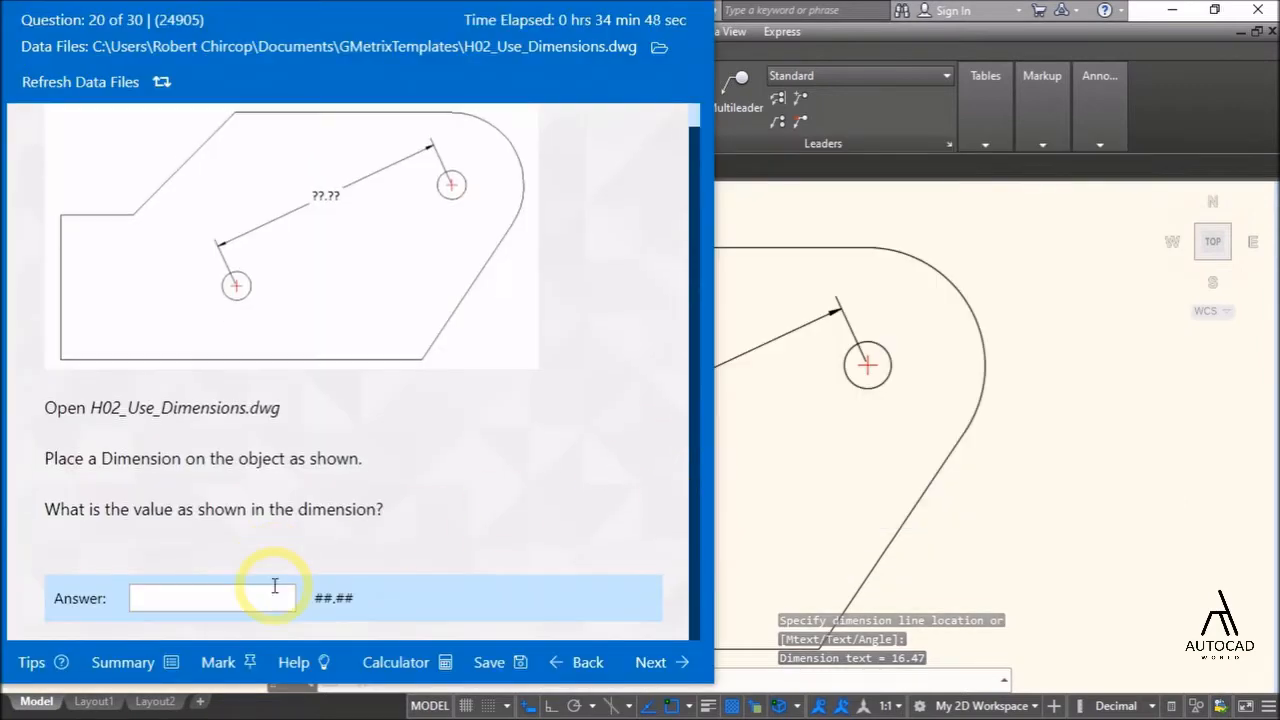
click(191, 599)
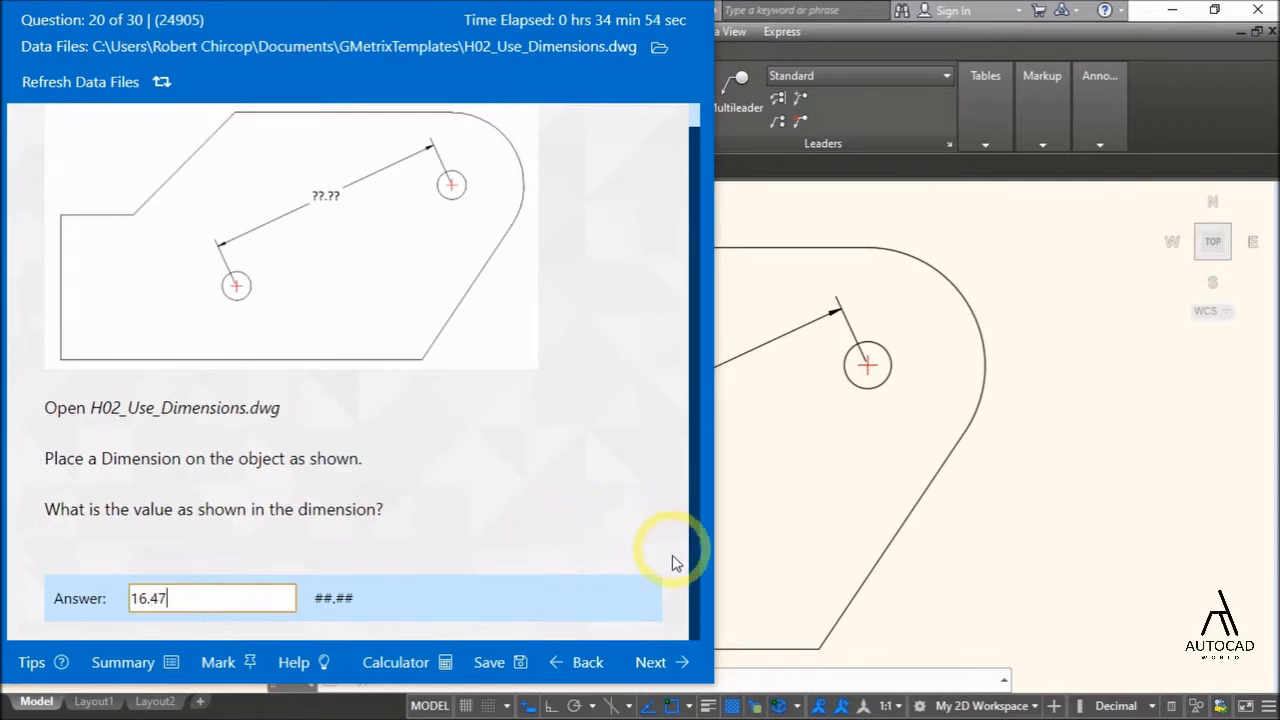
click(652, 664)
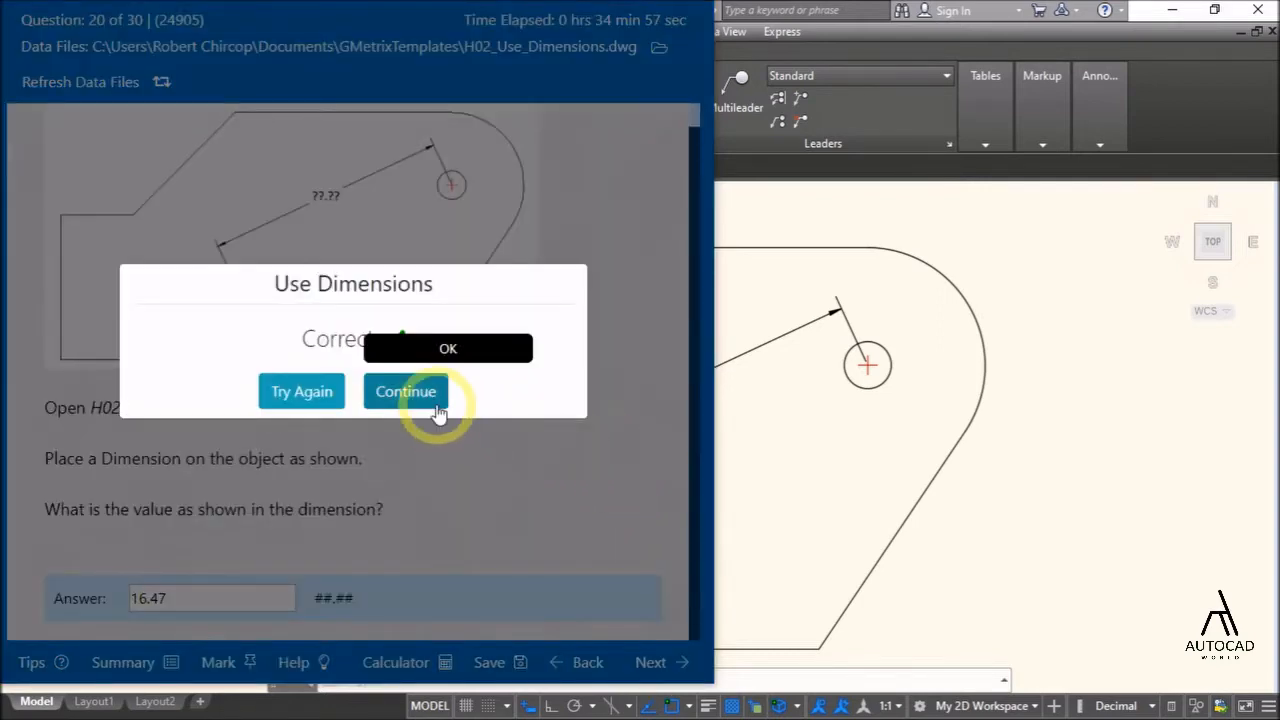
click(435, 398)
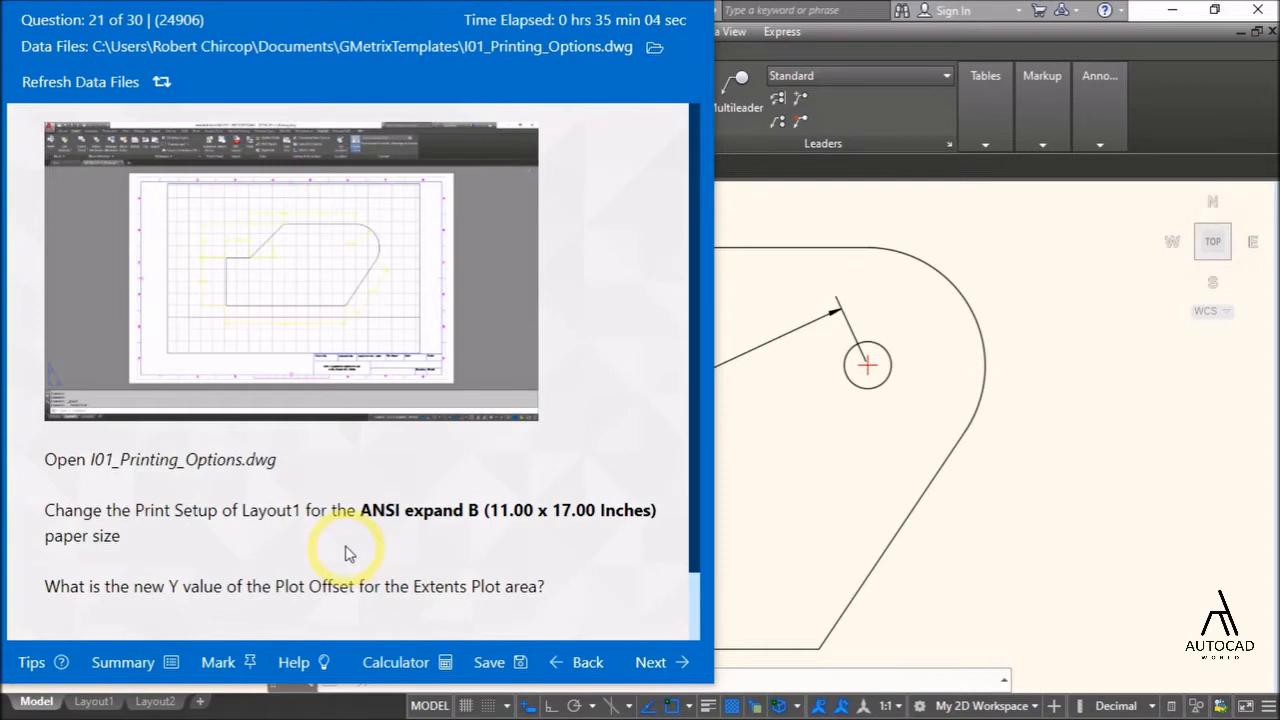
- Switch back to AutoCAD and close H02_Use_Dimensions without saving the changes
key(alt+Tab)
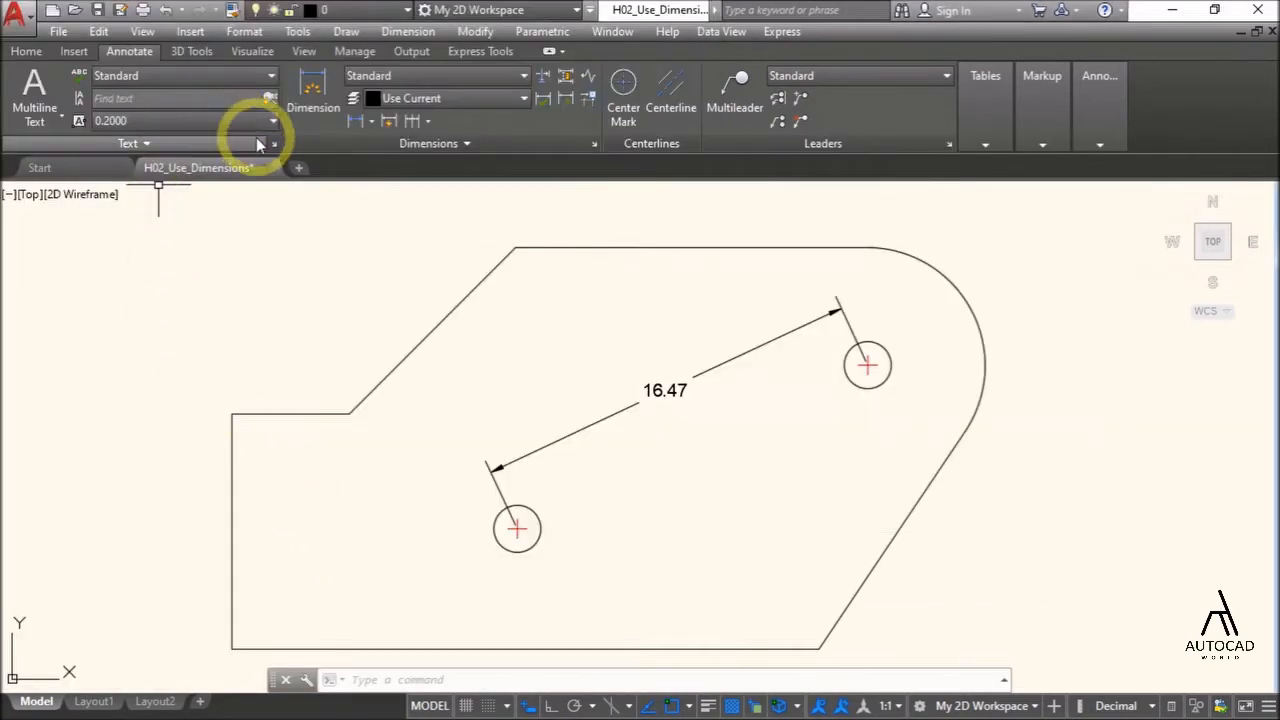
click(267, 170)
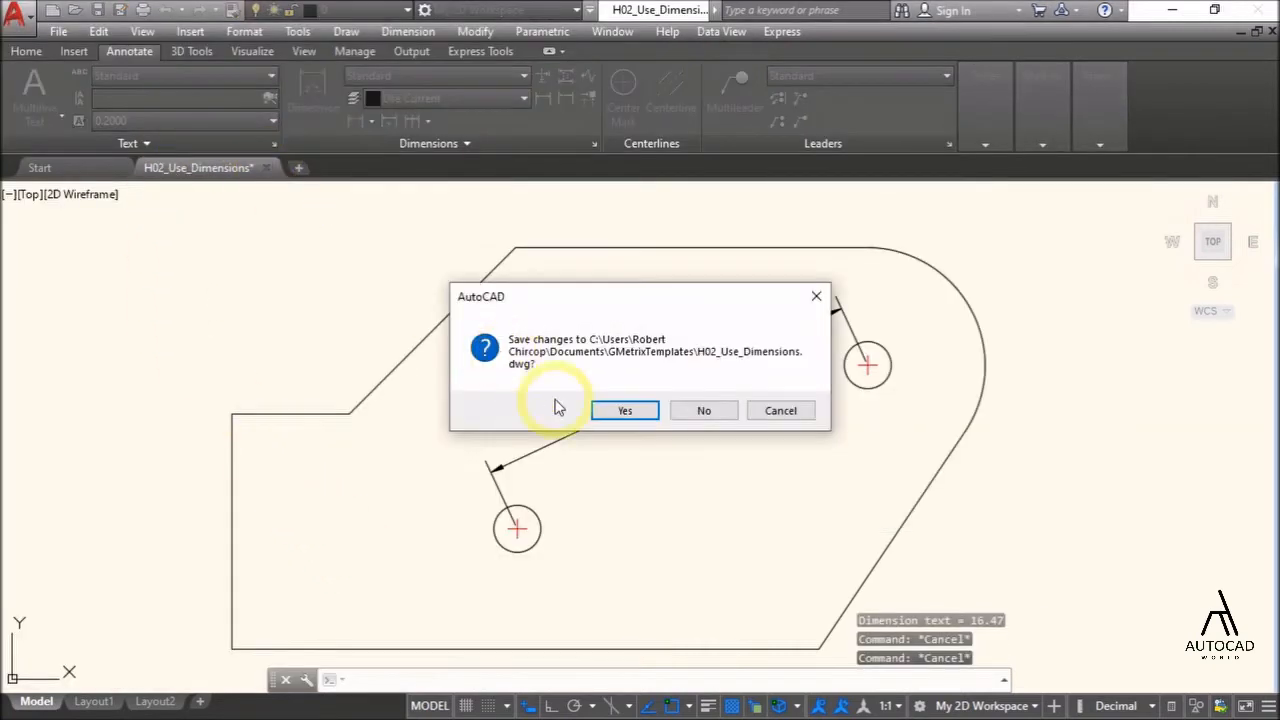
click(703, 411)
- Switch to the GMetrixTemplates folder and open I01_Printing_Options.dwg in AutoCAD
key(alt+Tab)
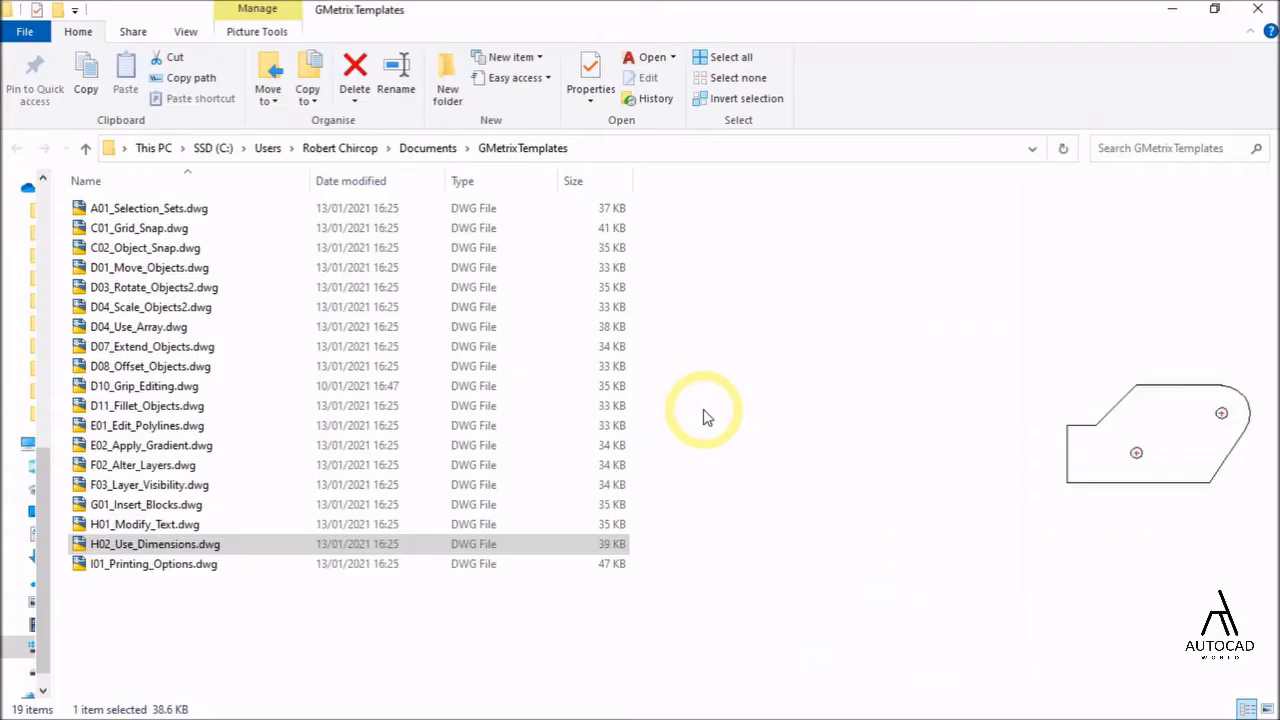
click(229, 566)
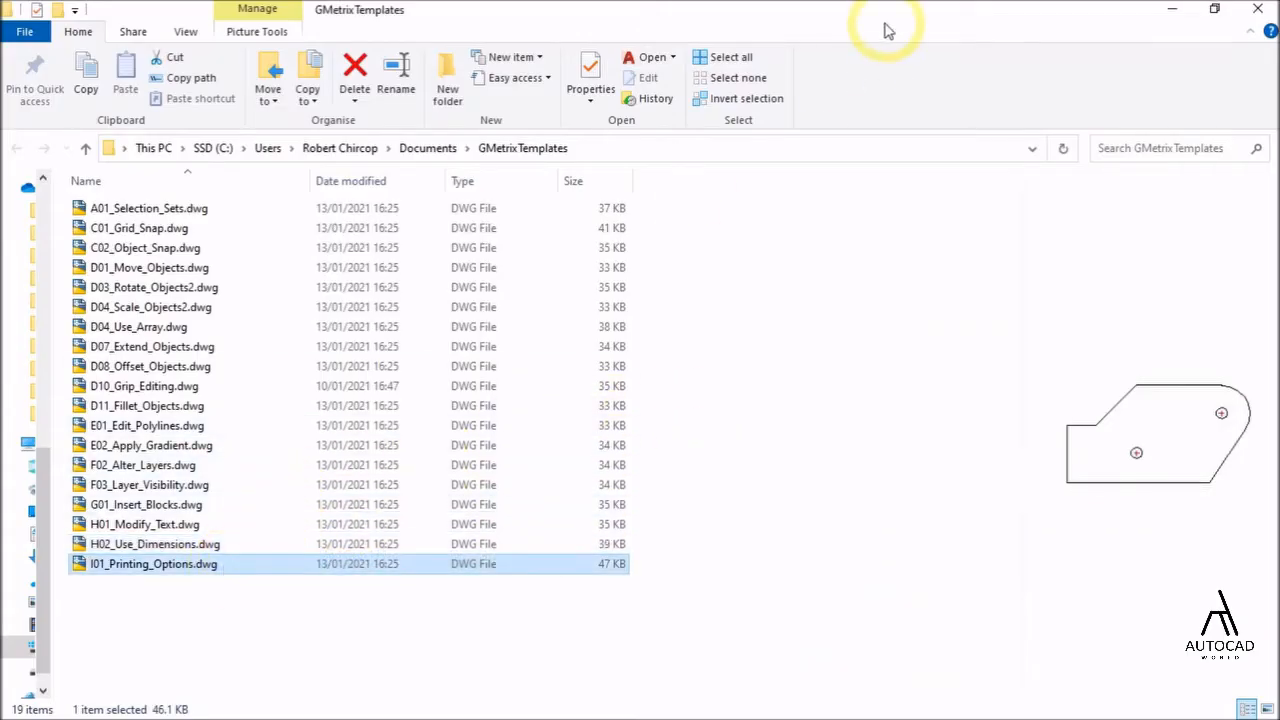
click(640, 60)
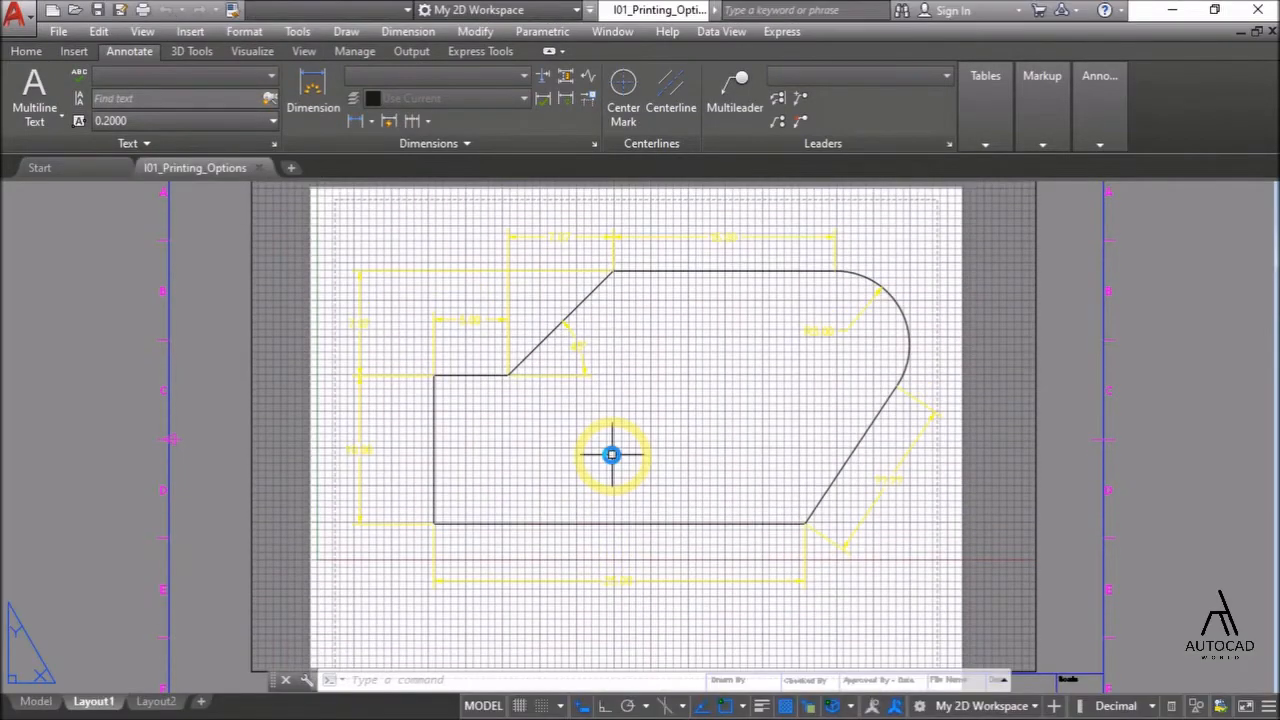
- Review the instructions of question 21 in GMetrix, return to AutoCAD and start the Plot command for Layout1
key(alt+Tab)
key(alt+Tab)
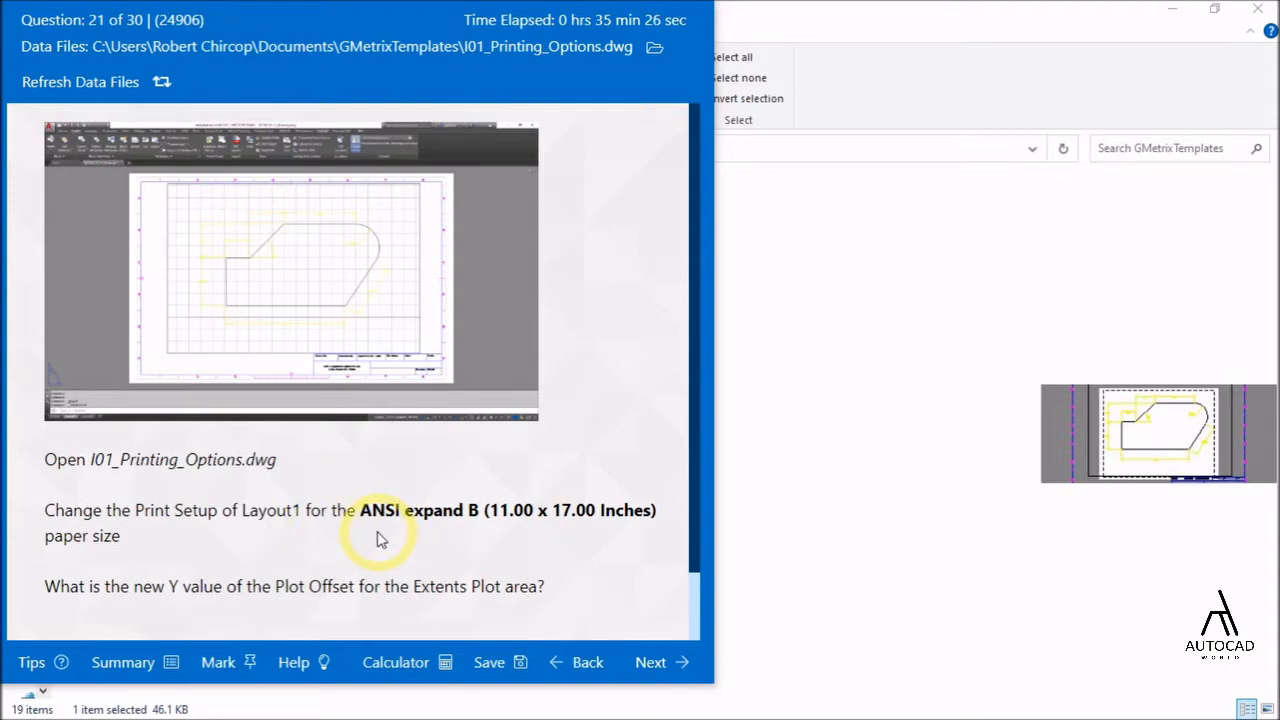
key(alt+Tab)
key(alt+Tab)
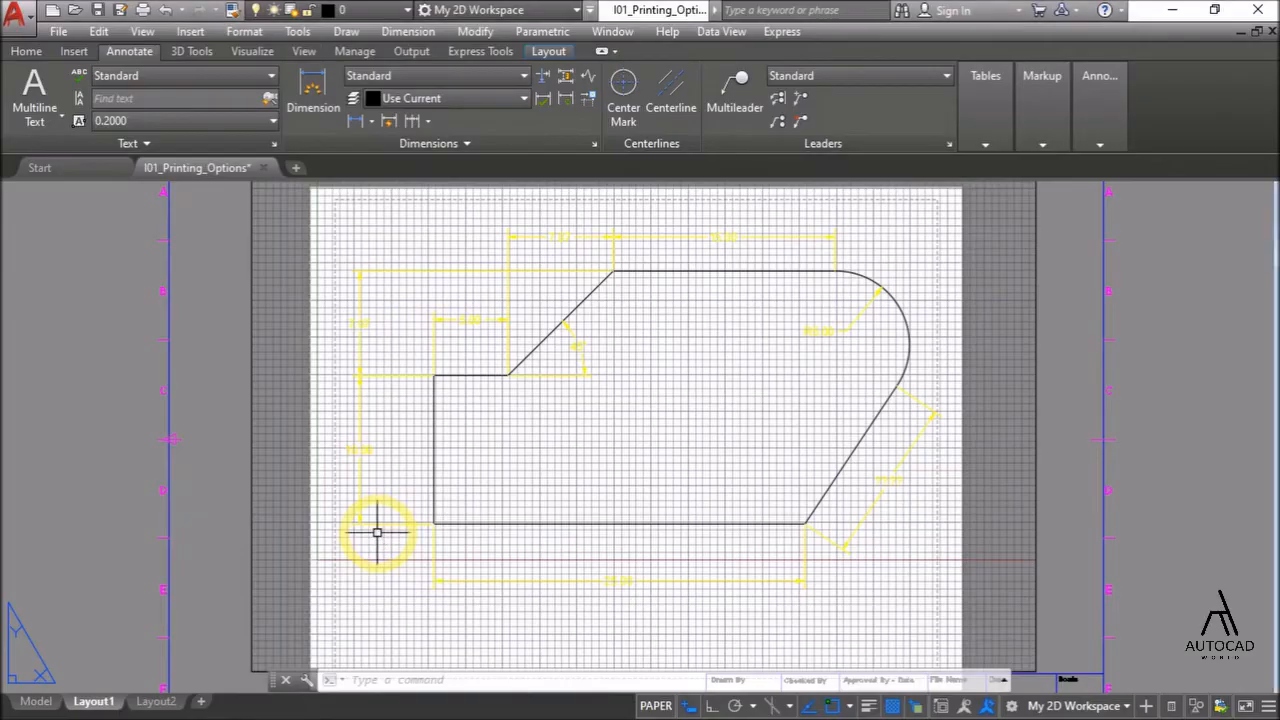
text(plot)
key(Return)
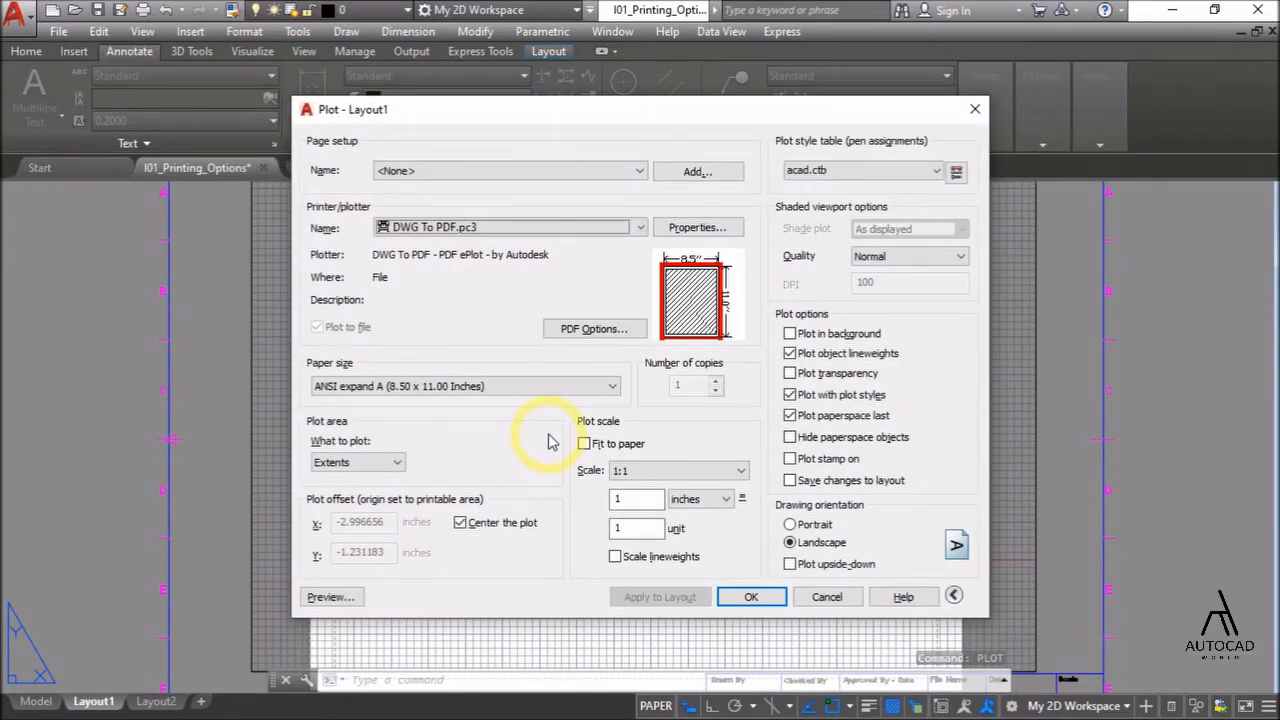
- Set the plot paper size to ANSI B (11.00 x 17.00 Inches) and compare it with the size question 21 requires
click(611, 386)
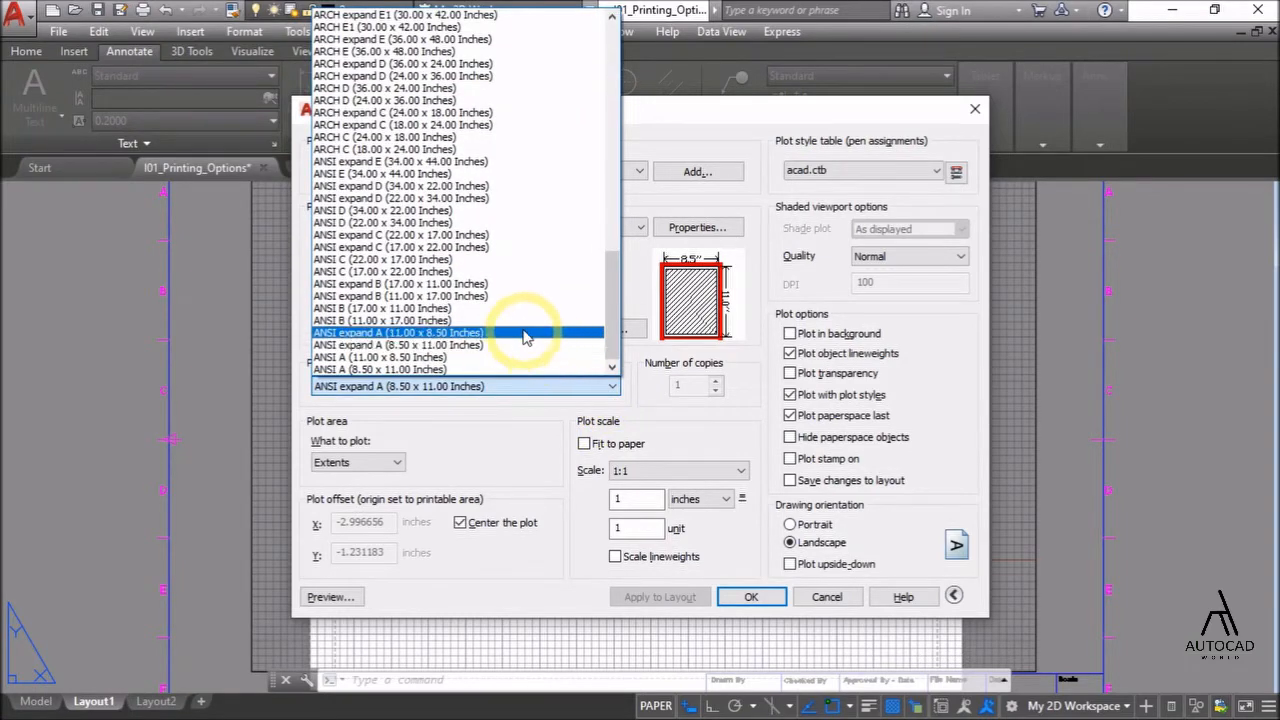
click(524, 321)
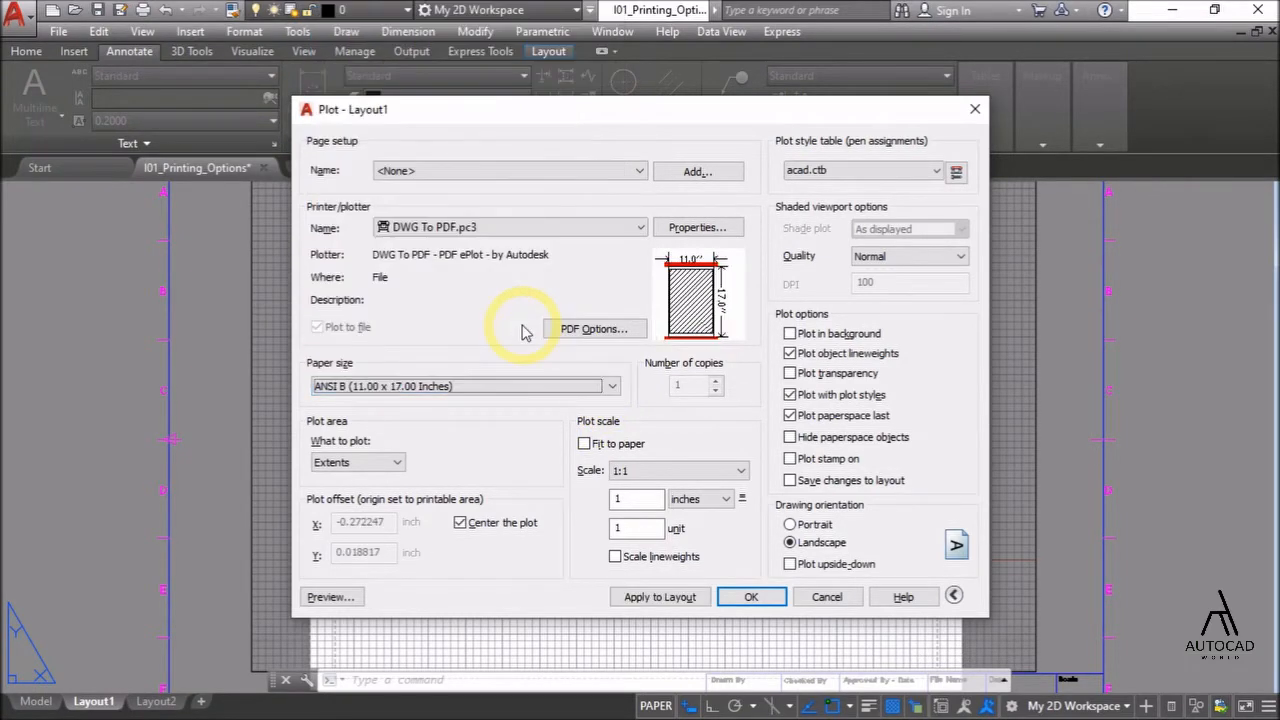
key(alt+Tab)
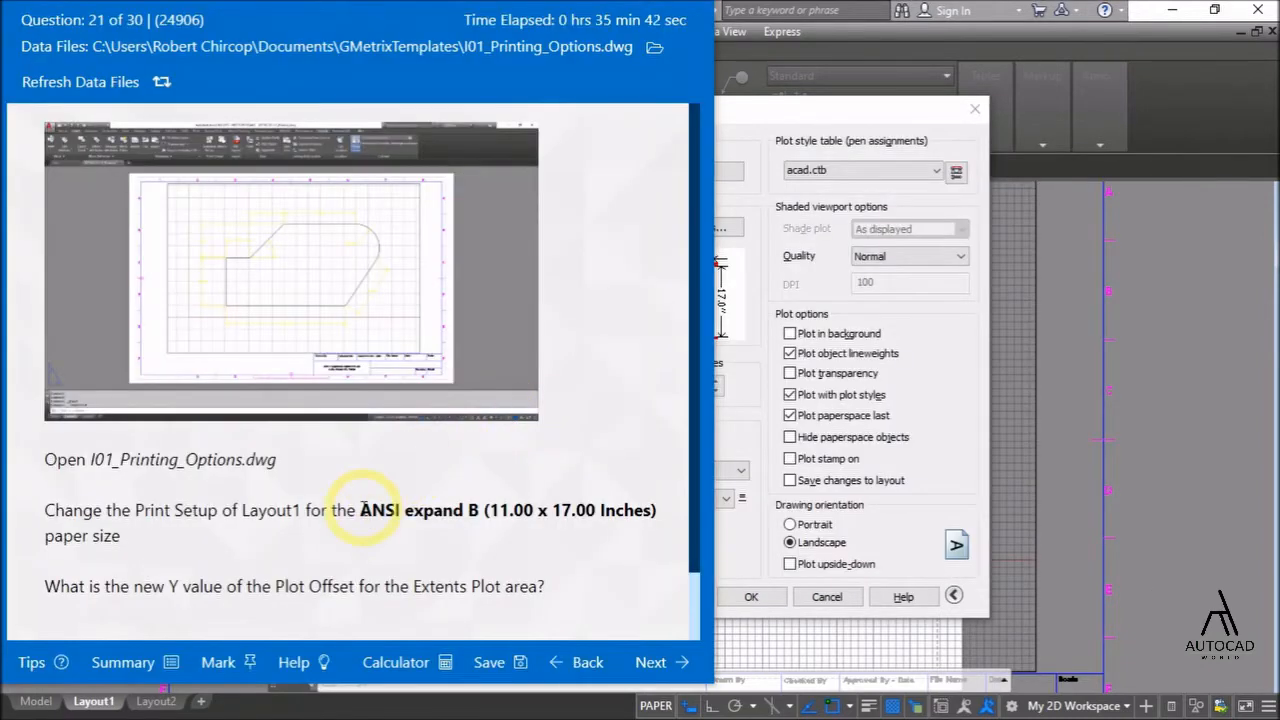
key(alt+Tab)
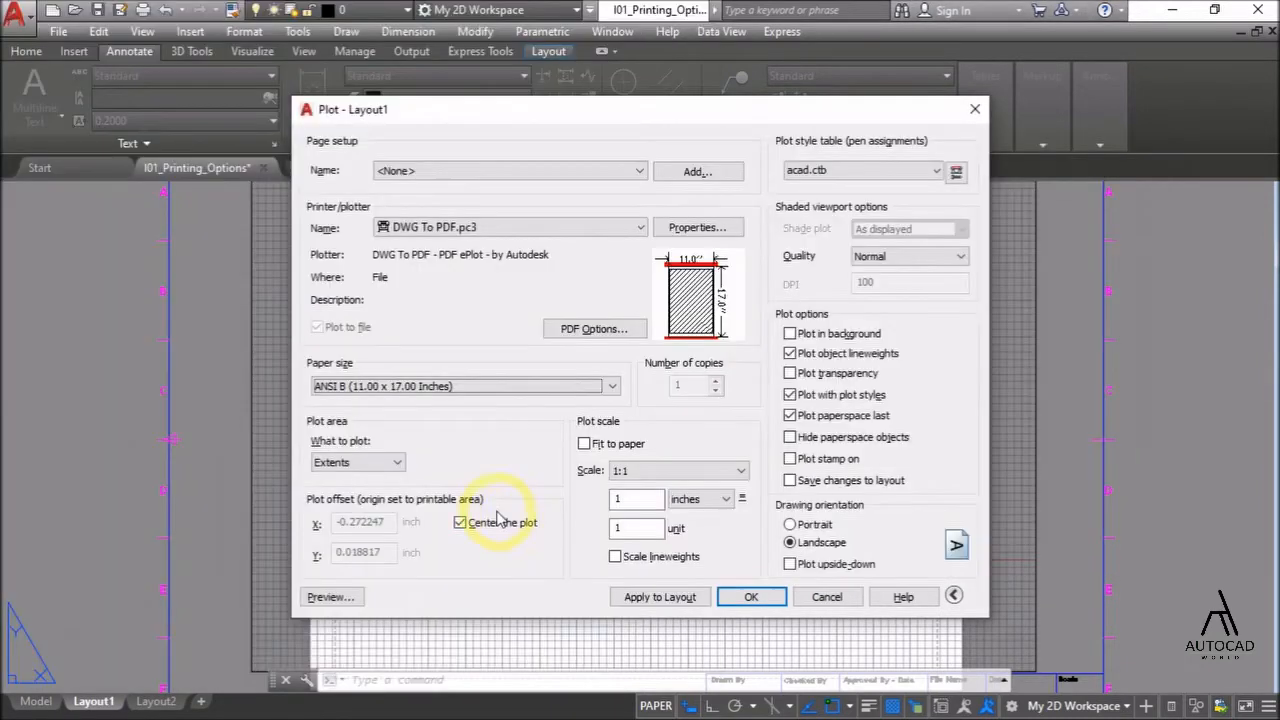
- Set the paper size to ANSI expand B (11.00 x 17.00 Inches) and move the Plot dialog clear of the question window
click(612, 387)
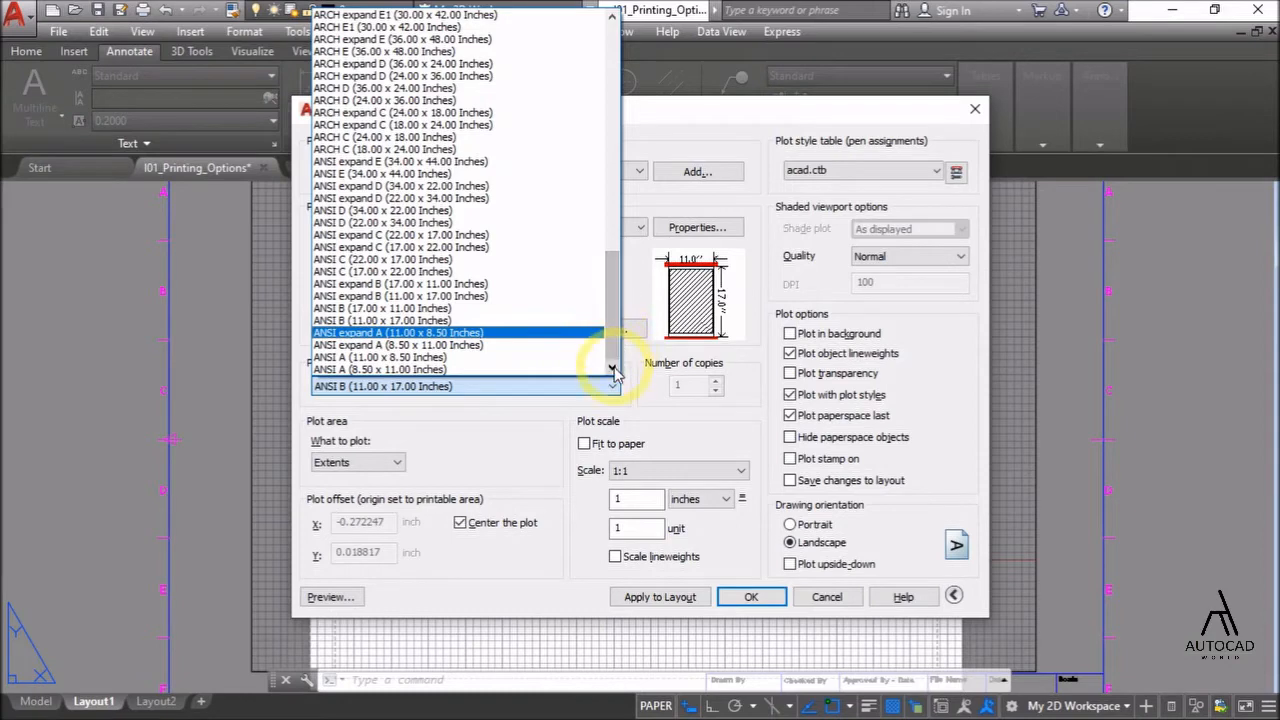
click(393, 296)
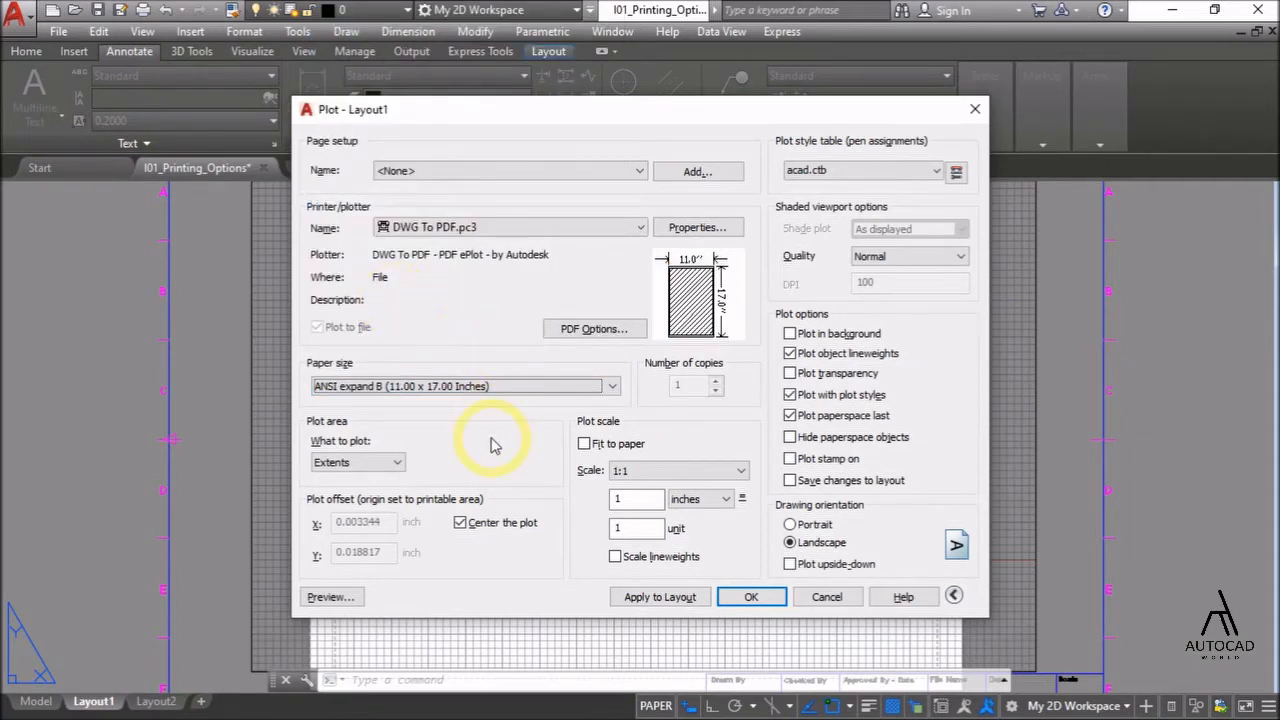
key(alt+Tab)
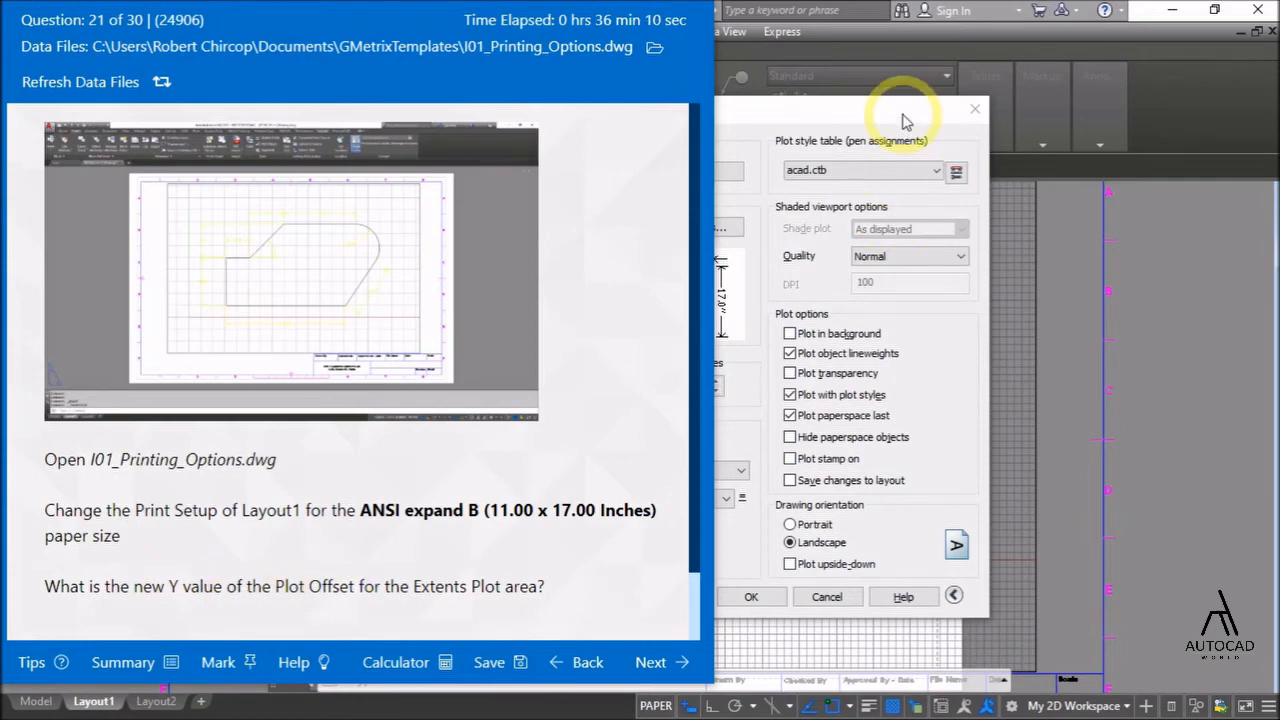
click(823, 109)
drag(829, 106, 1108, 116)
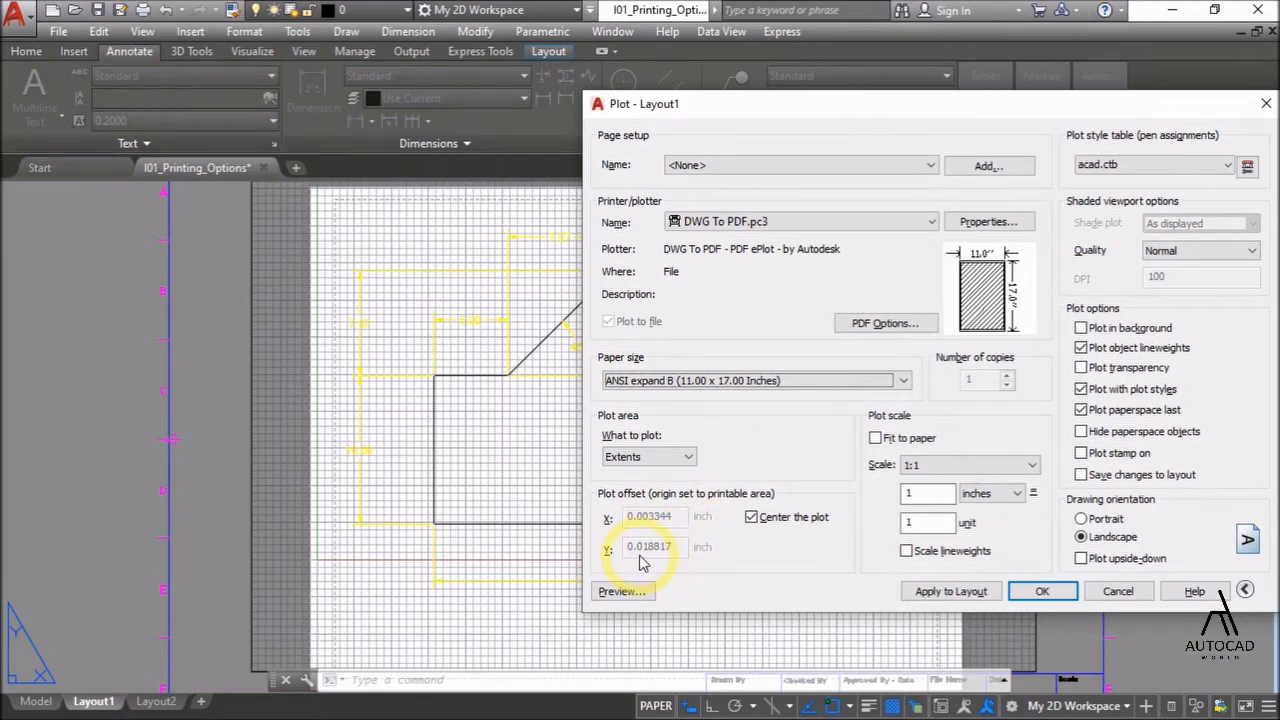
drag(760, 108, 877, 94)
- Switch to GMetrix, answer question 21 with a Y plot offset of 0.0188, grade it and continue to the next question
key(alt+Tab)
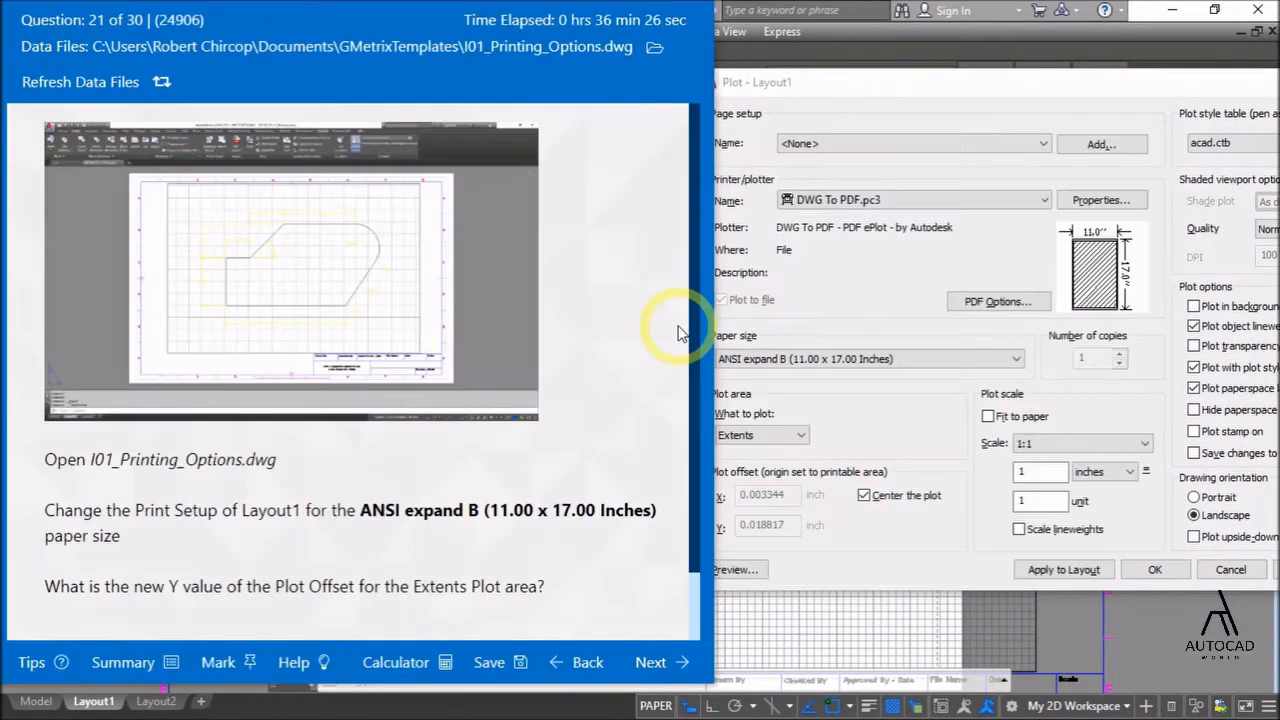
scroll(213, 540, down, 1)
click(197, 596)
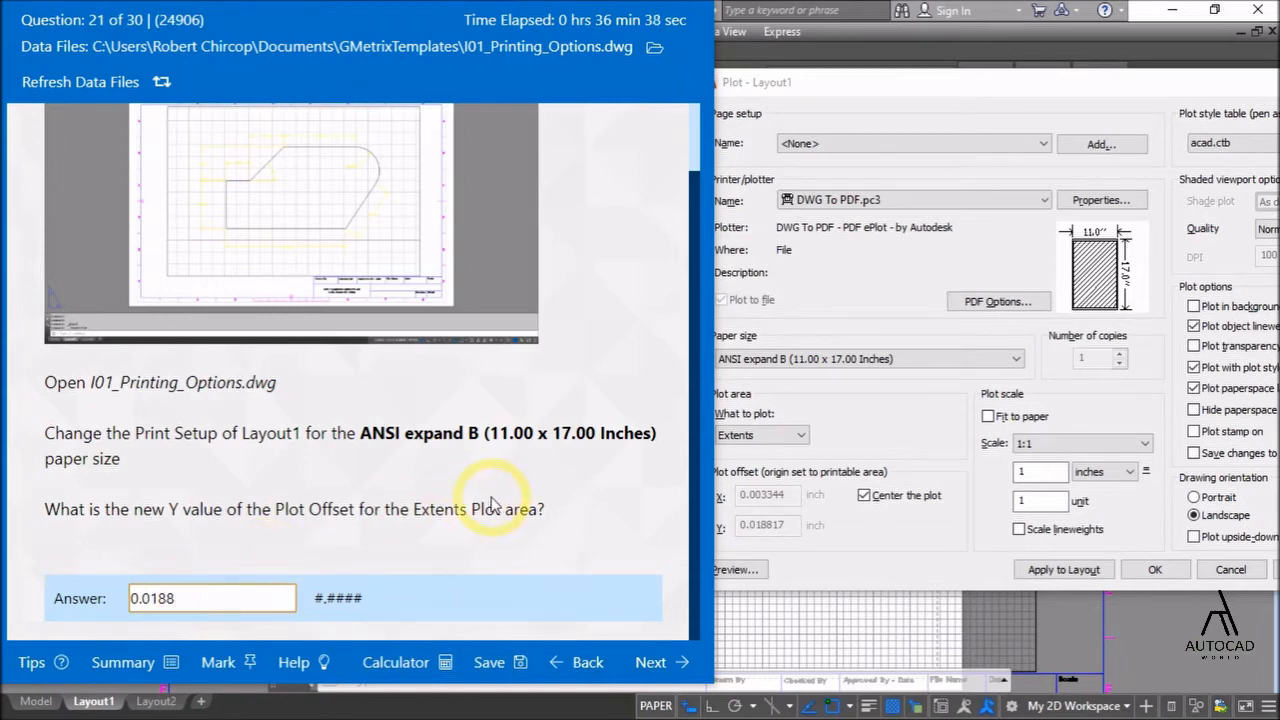
click(651, 663)
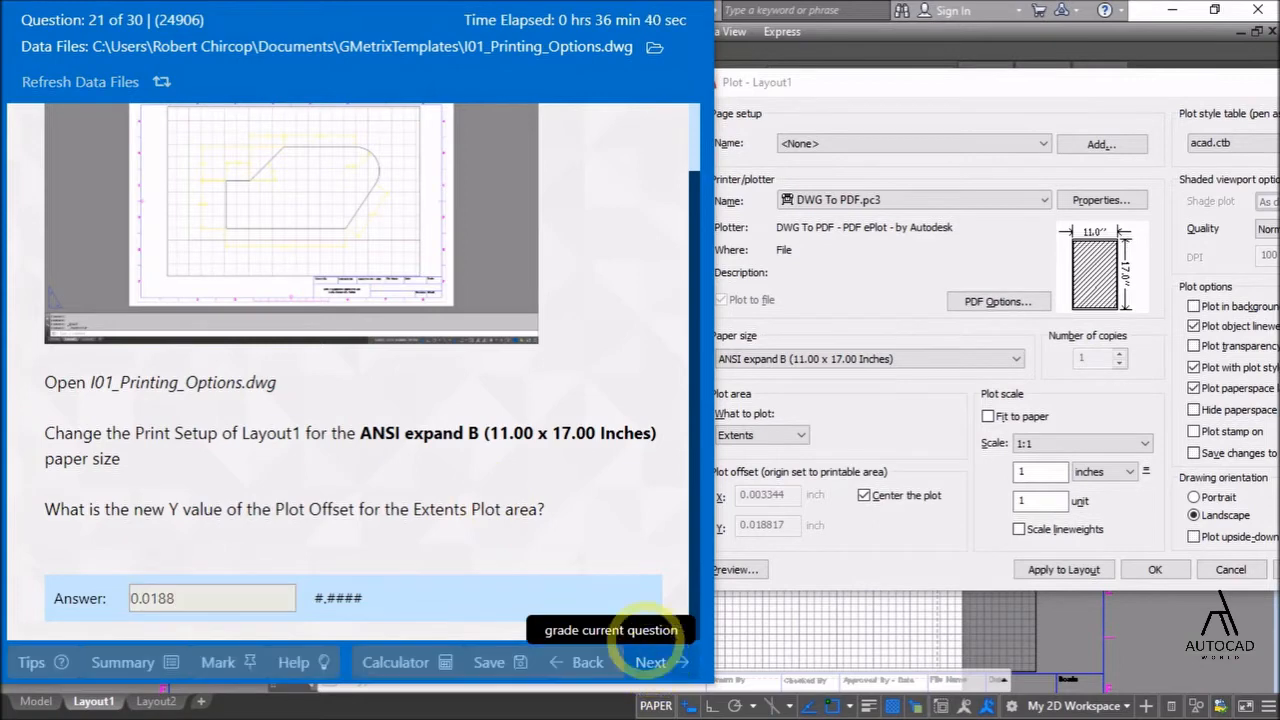
click(432, 396)
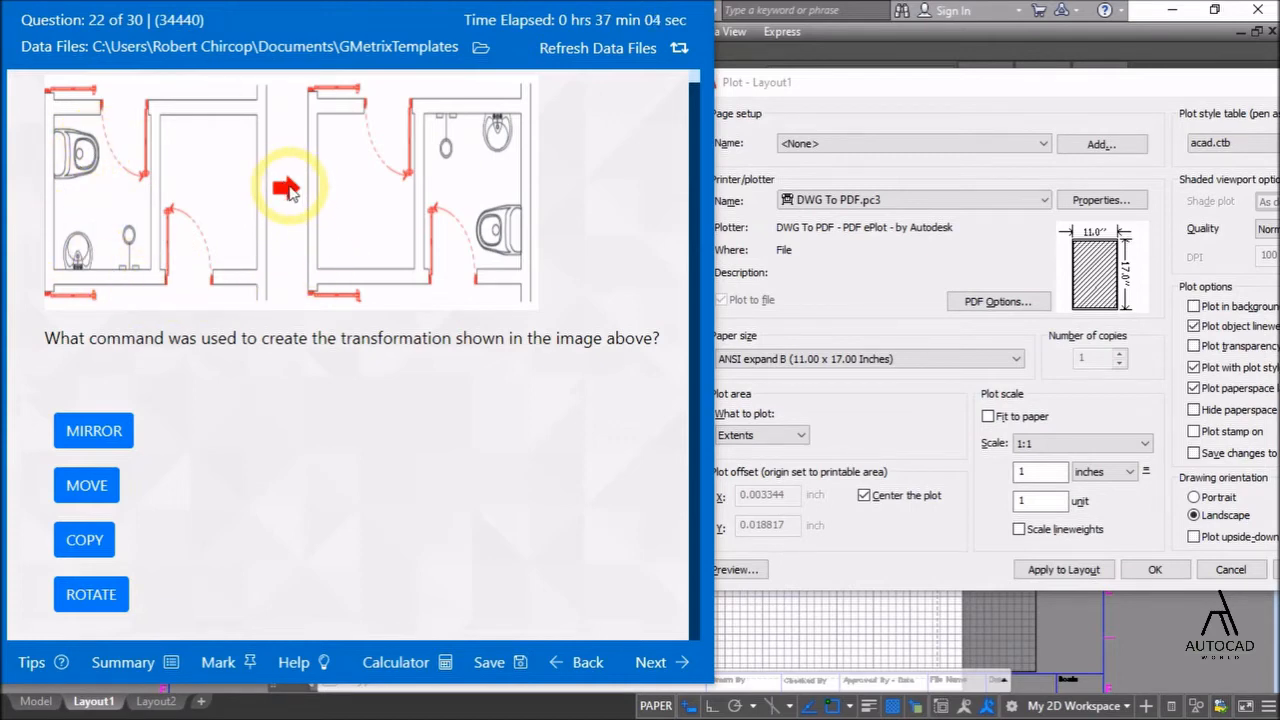
- Answer question 22 with ROTATE, grade it and continue to the next question
click(104, 592)
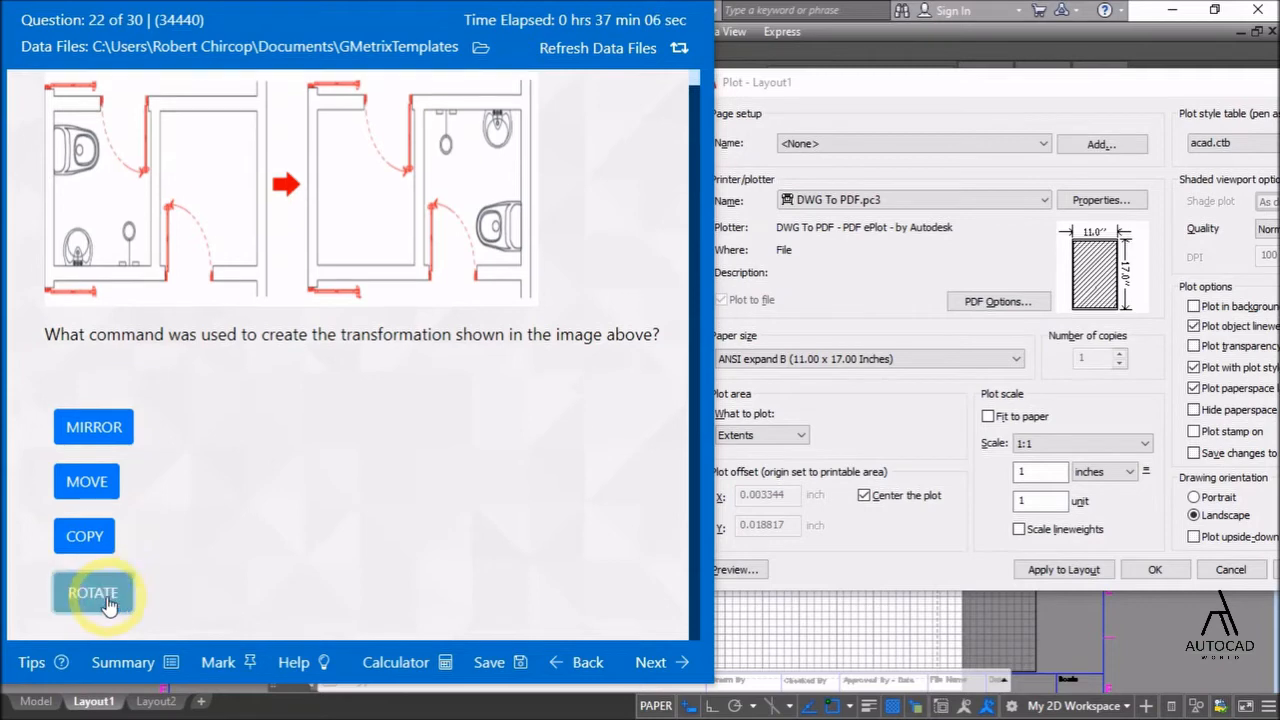
click(655, 662)
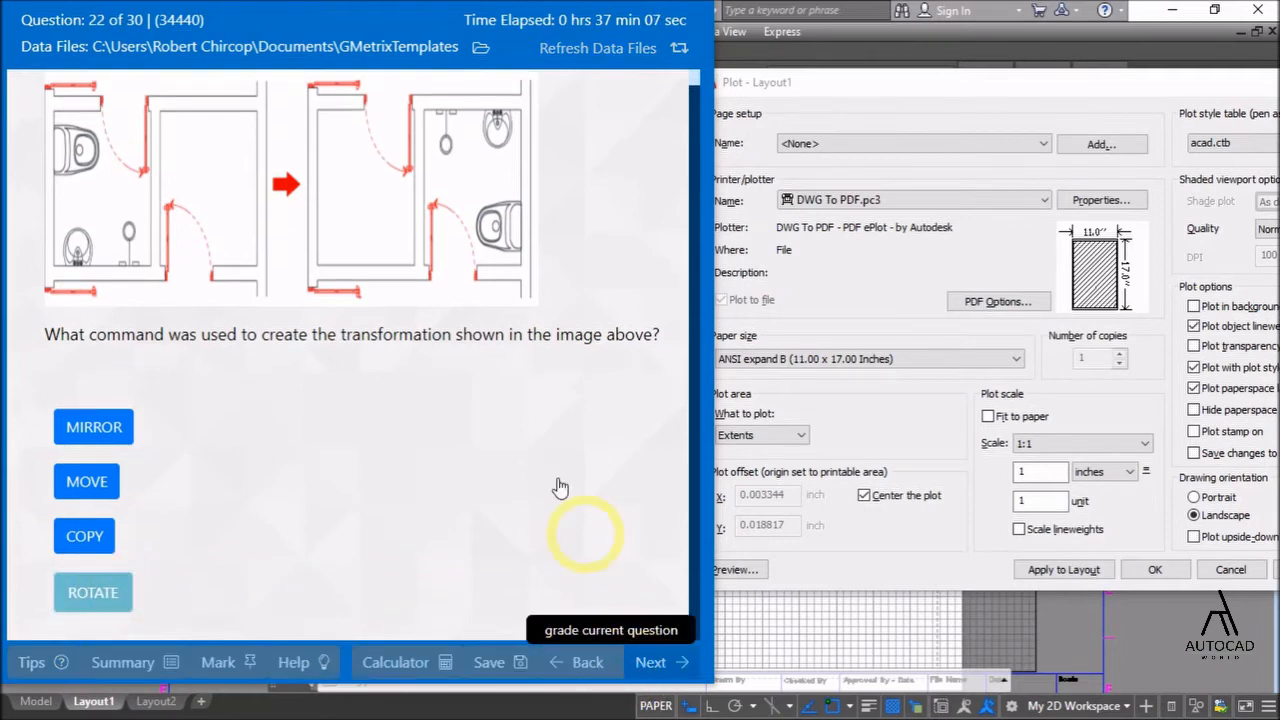
click(410, 393)
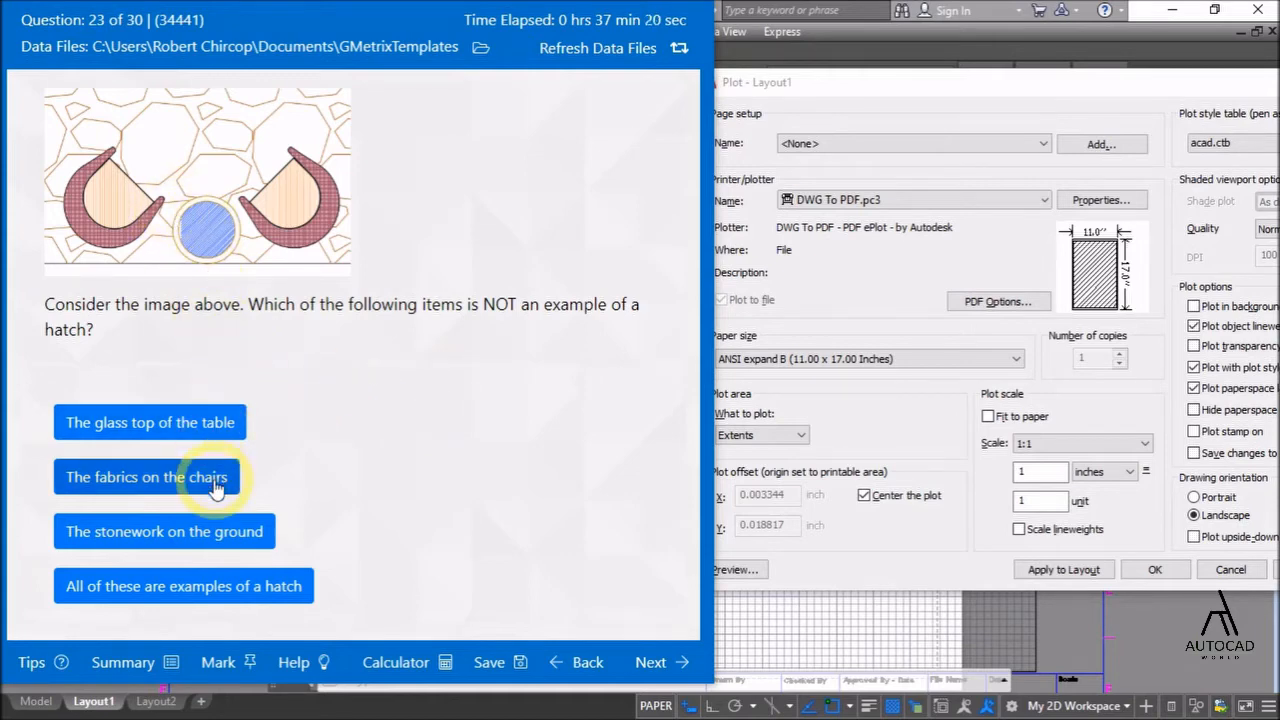
- Answer question 23 with "All of these are examples of a hatch", grade it and continue to the next question
click(300, 592)
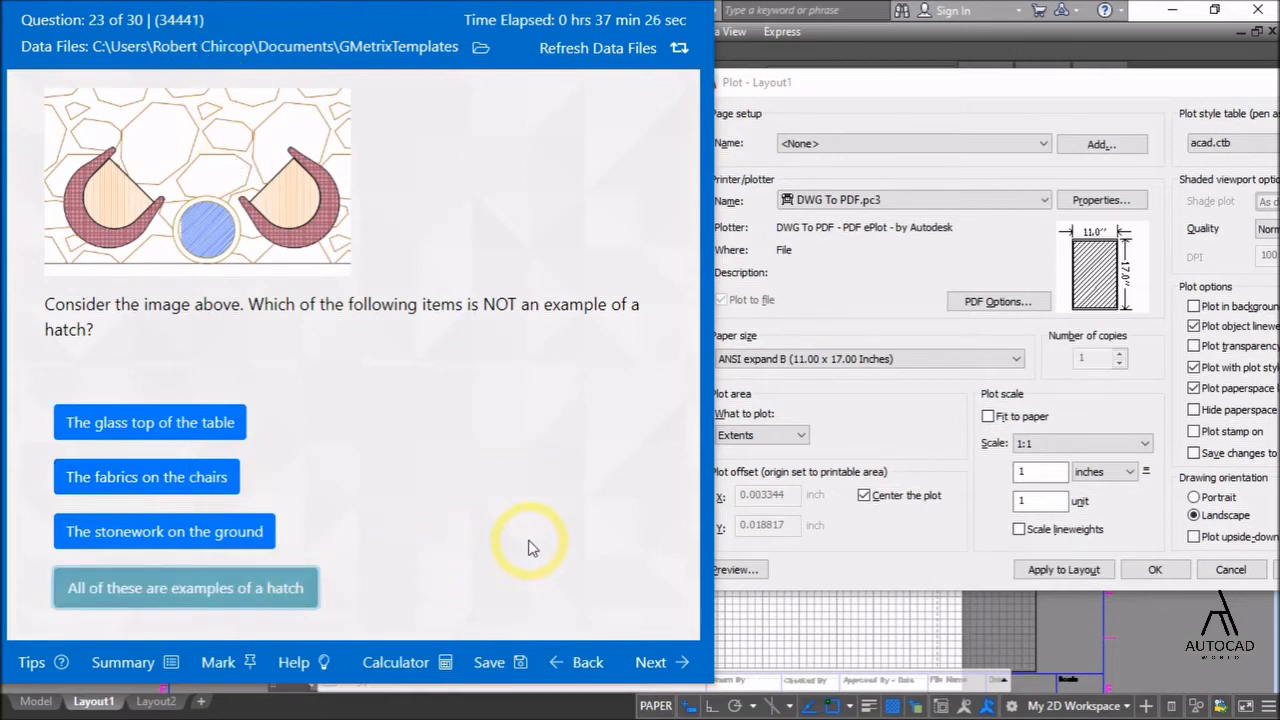
click(651, 664)
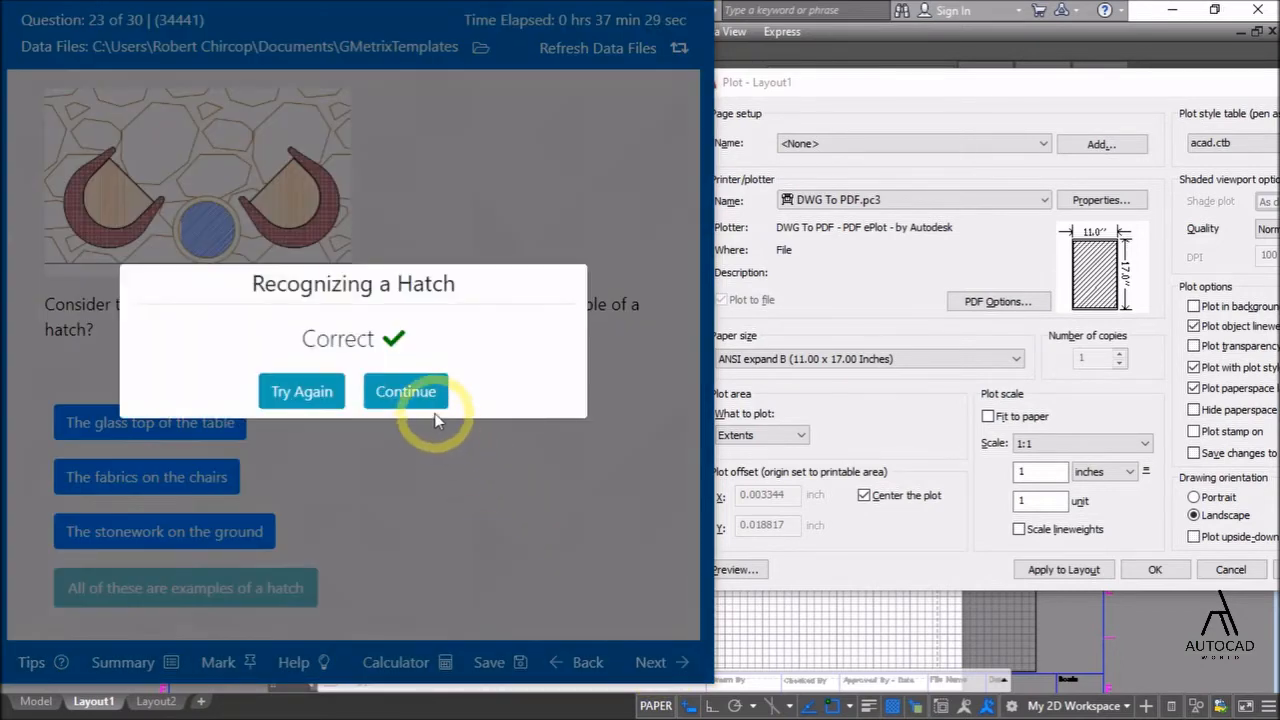
click(432, 415)
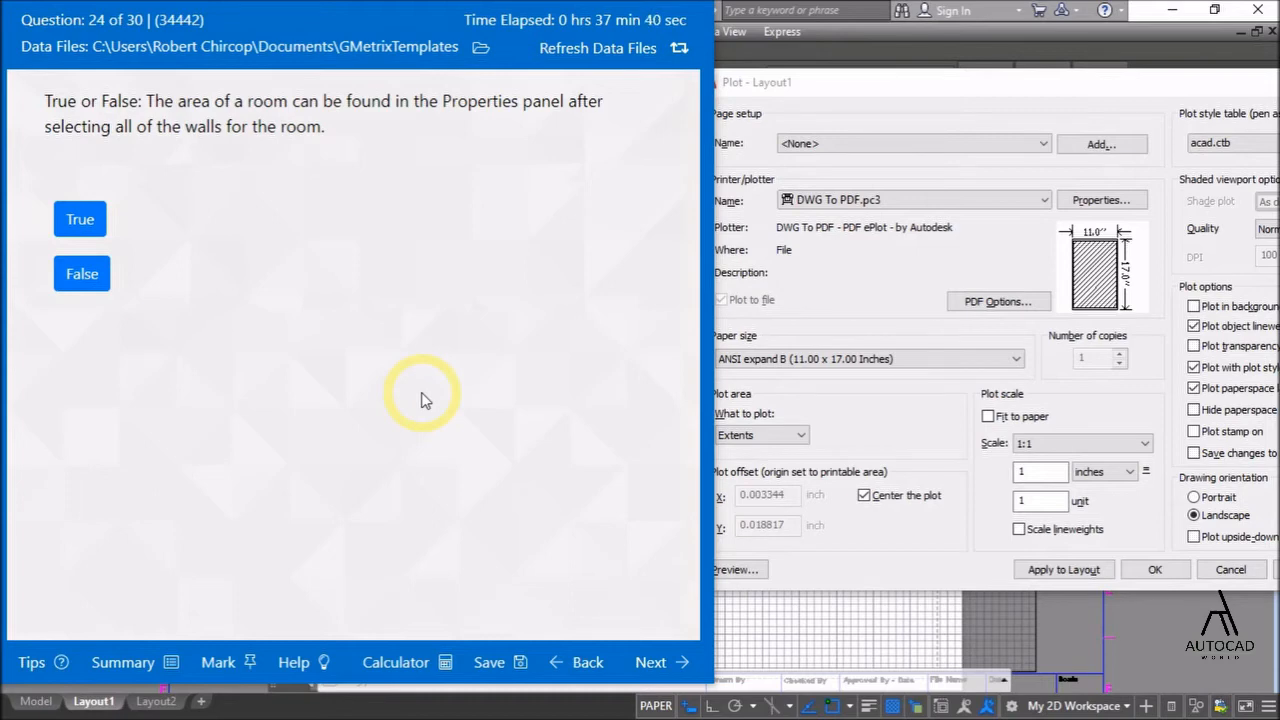
- Answer question 24 about finding a room's area in the Properties panel with False, grade it and continue
click(83, 278)
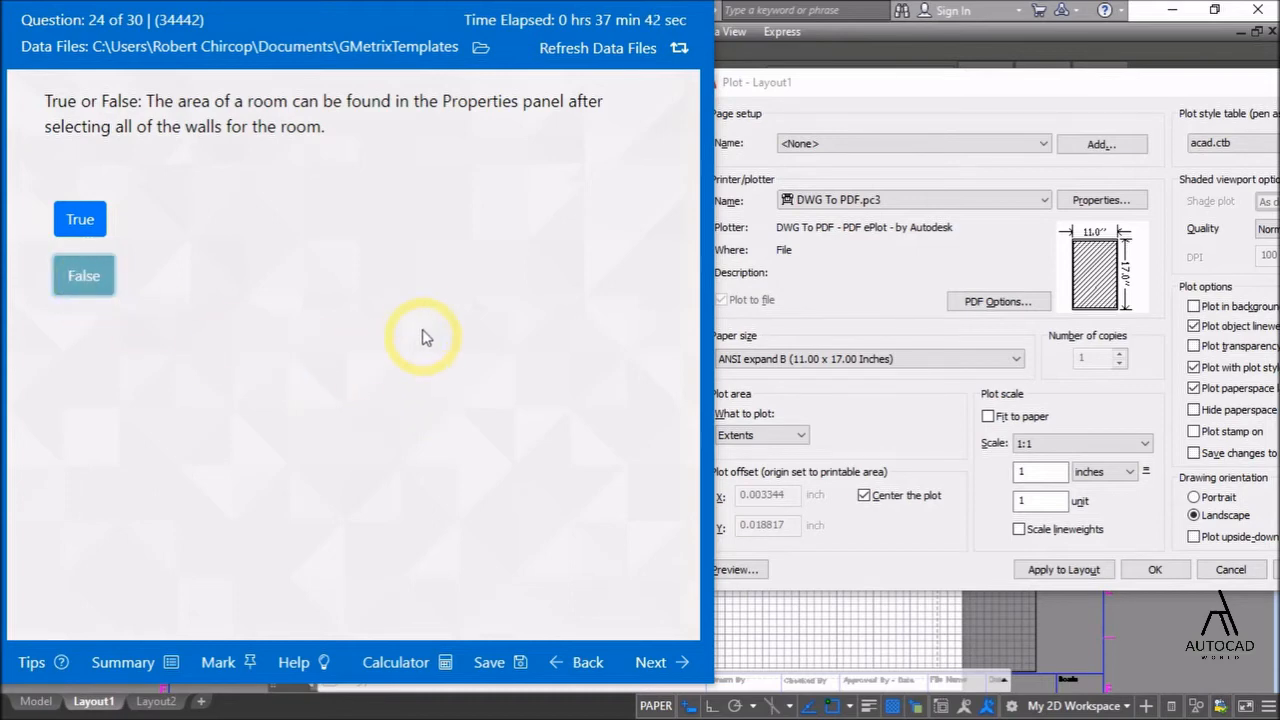
click(676, 664)
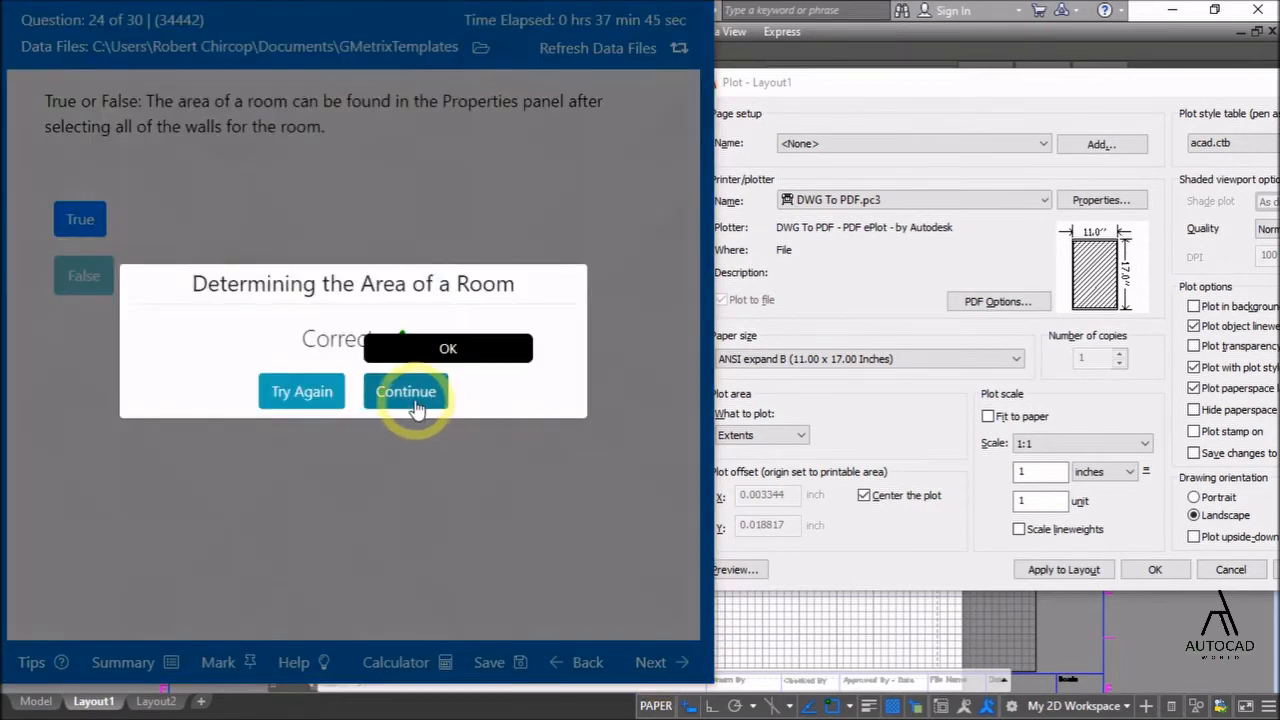
click(416, 400)
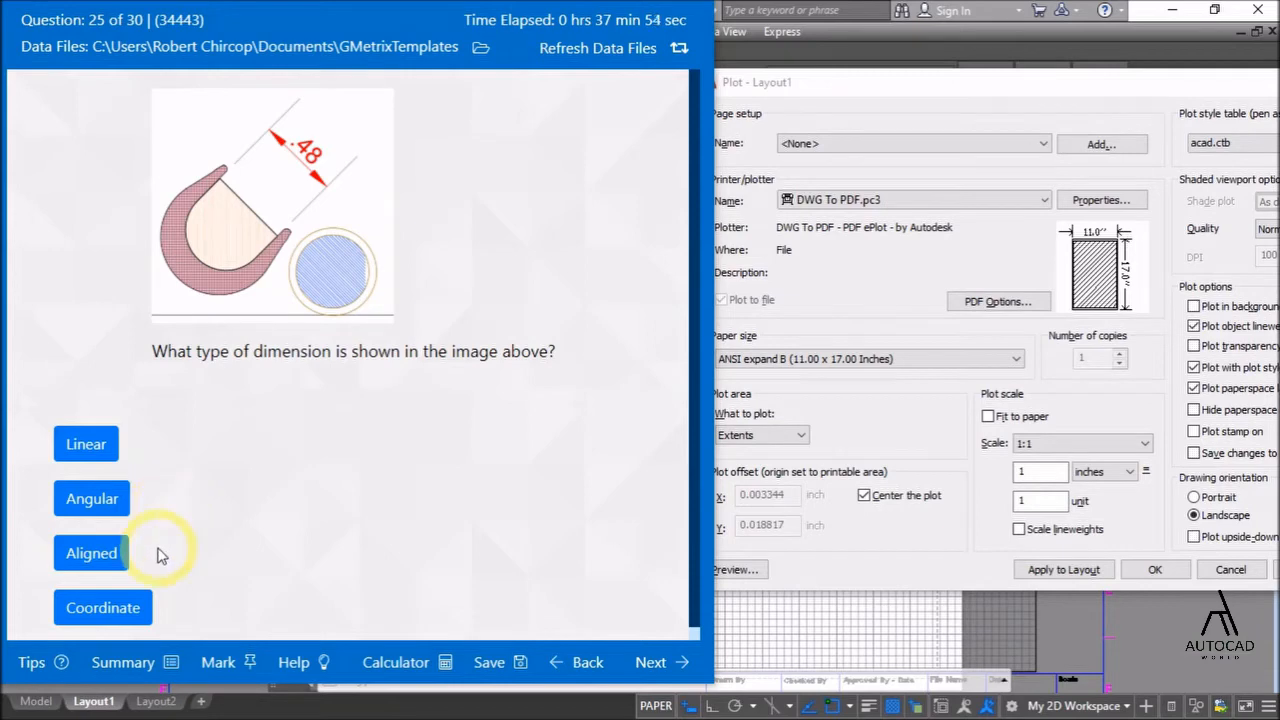
- Answer question 25 on the dimension type with Aligned, grade it and continue to the next question
click(117, 566)
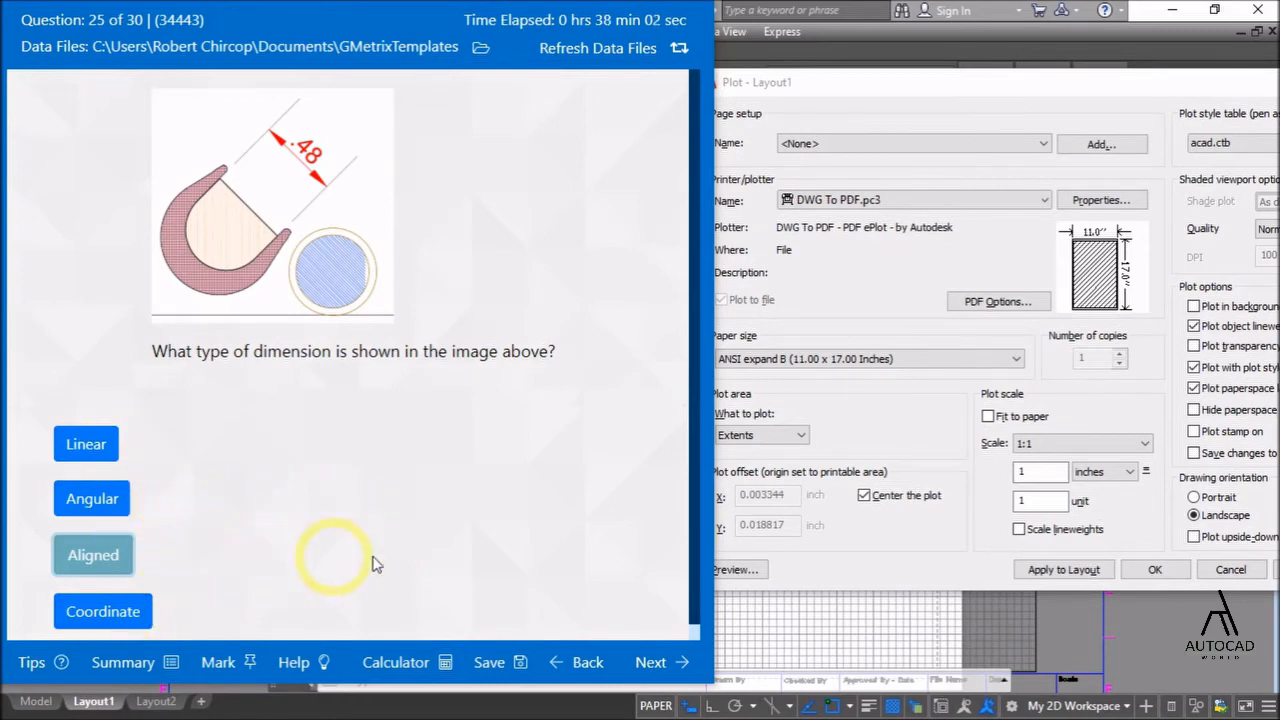
click(658, 664)
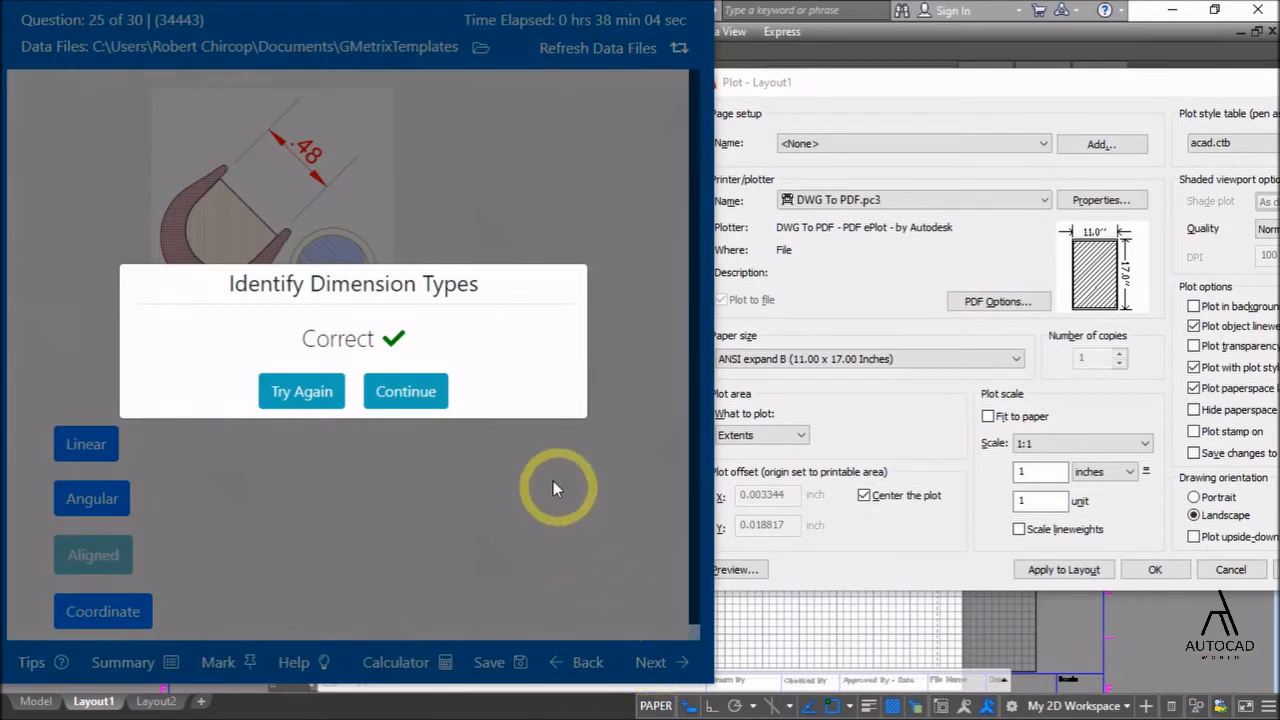
click(422, 402)
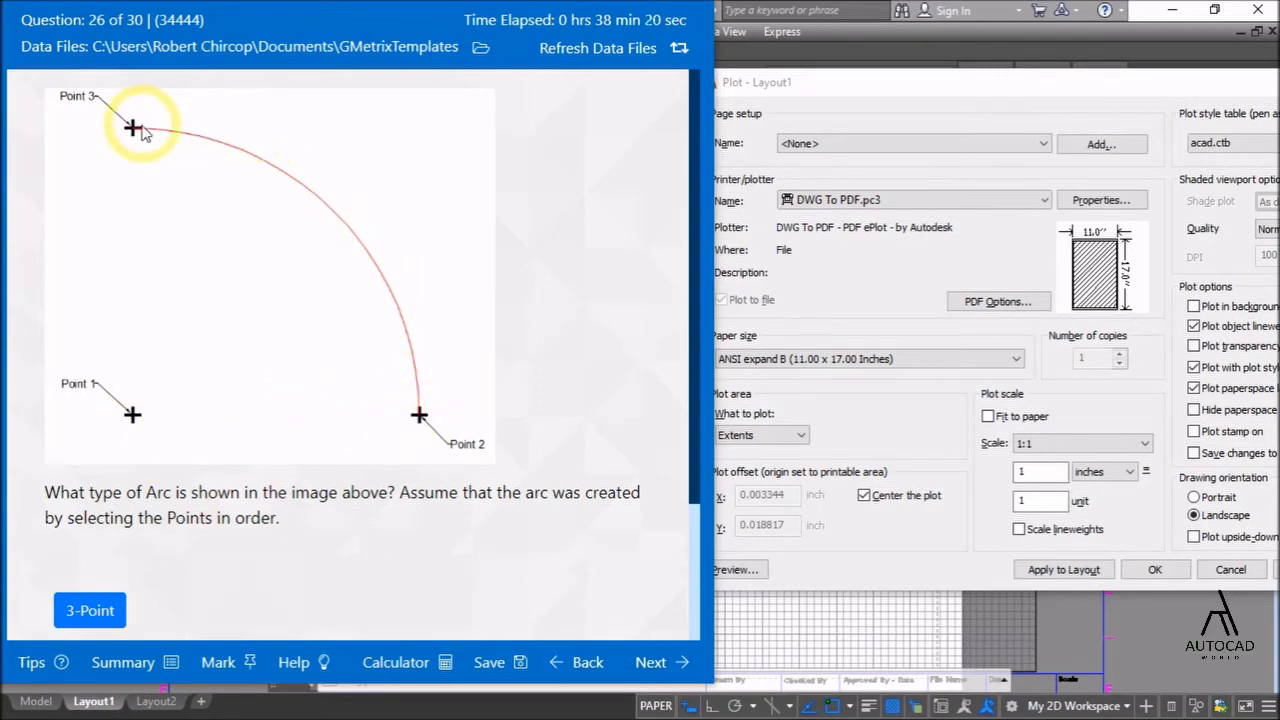
- Answer question 26 on the arc type with "Center, Start, End", grade it and continue to the next question
scroll(187, 517, down, 2)
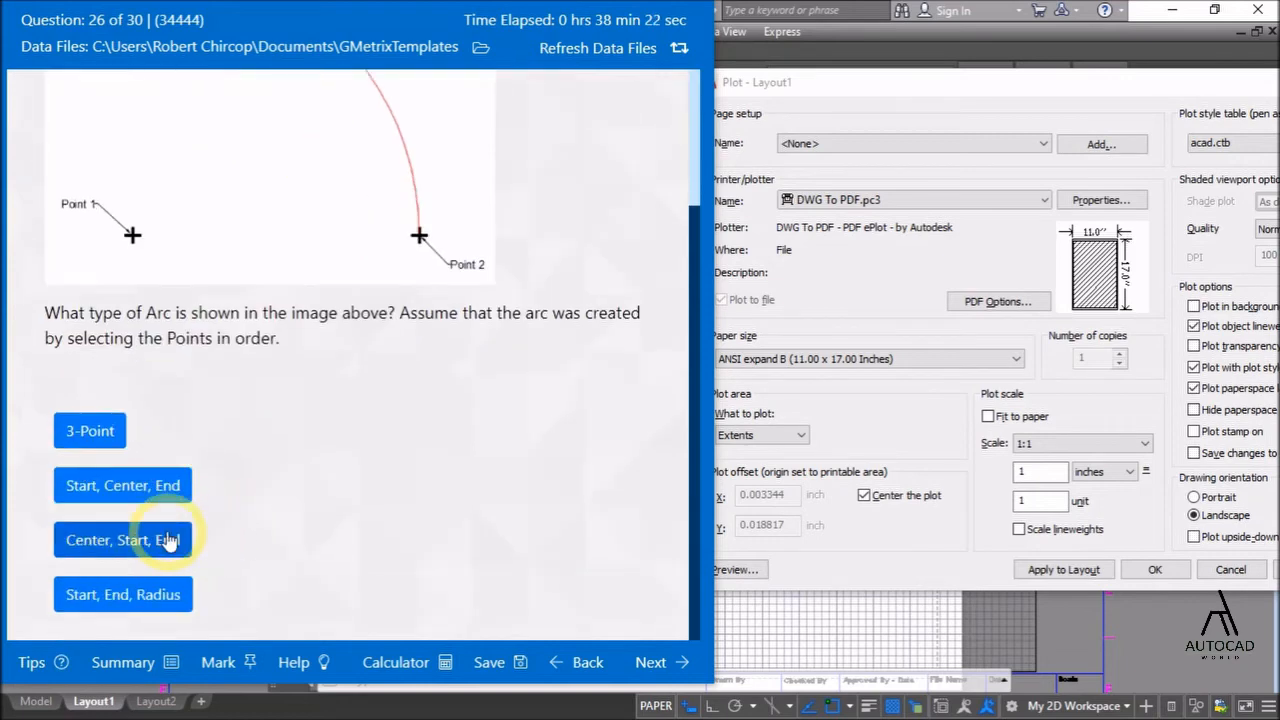
click(167, 541)
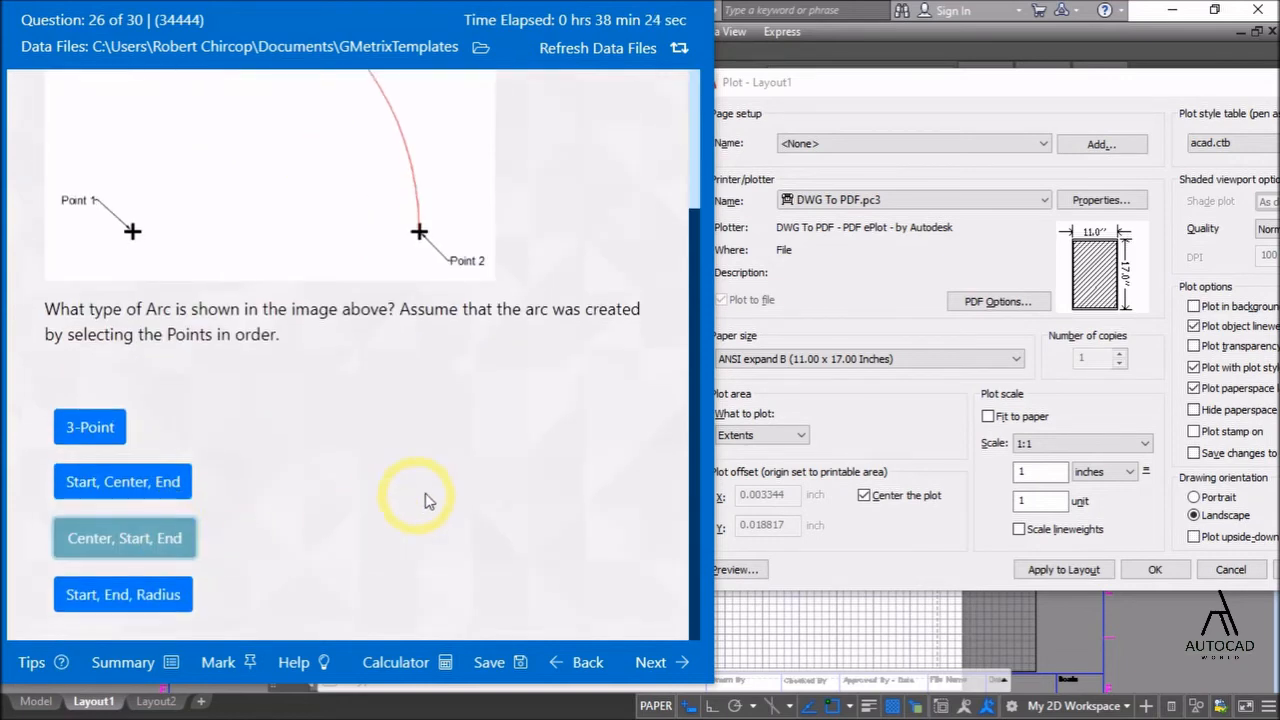
click(650, 668)
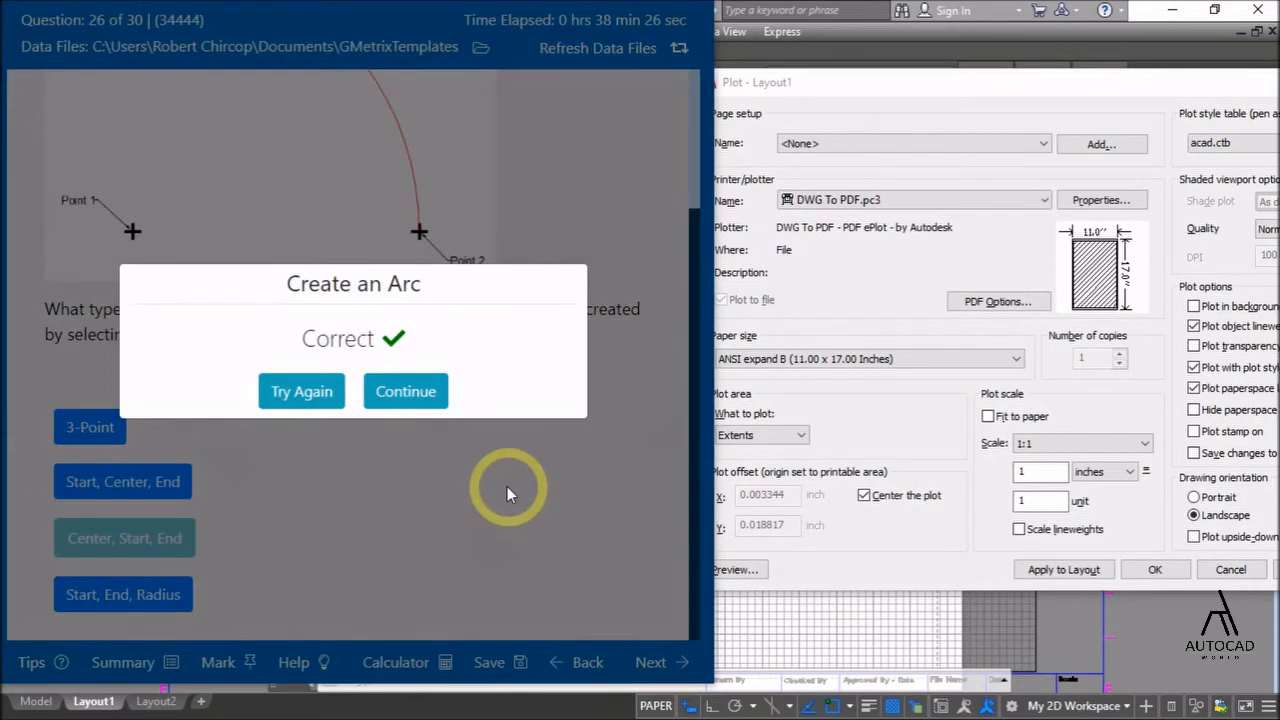
click(408, 390)
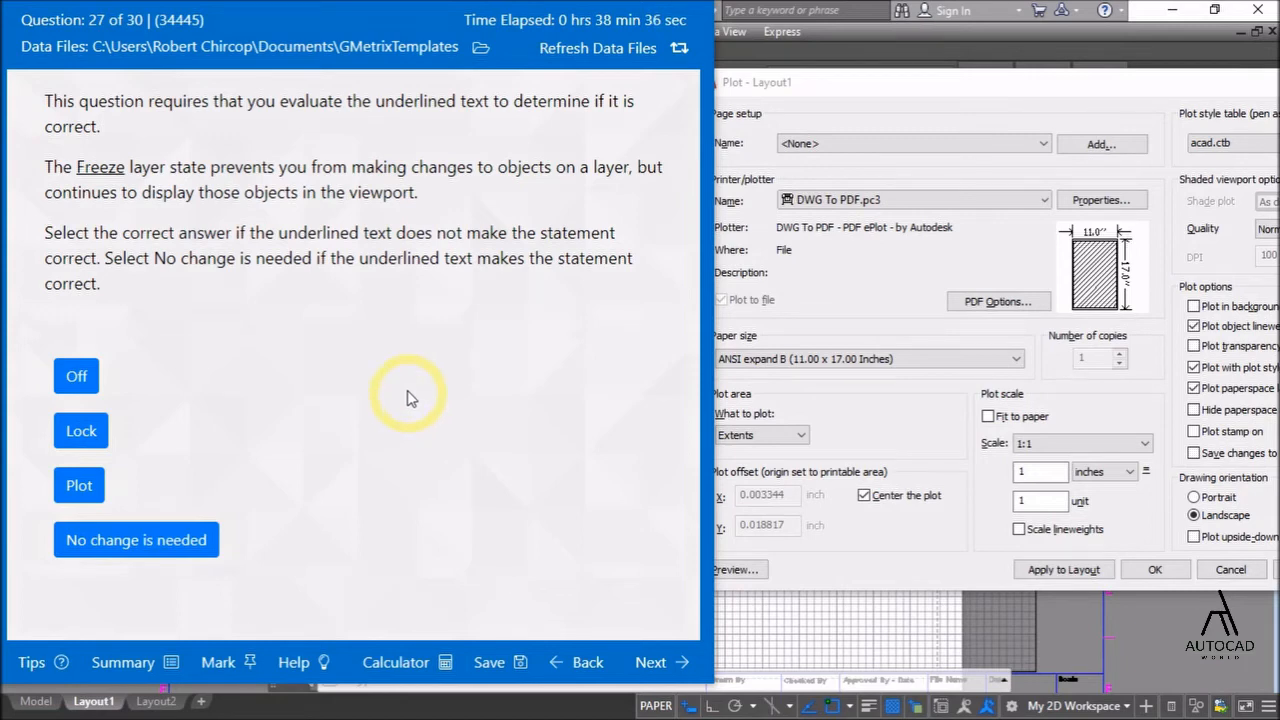
- Highlight question 27's statement about the Freeze layer state, answer it with Lock, grade it and continue
drag(47, 162, 520, 200)
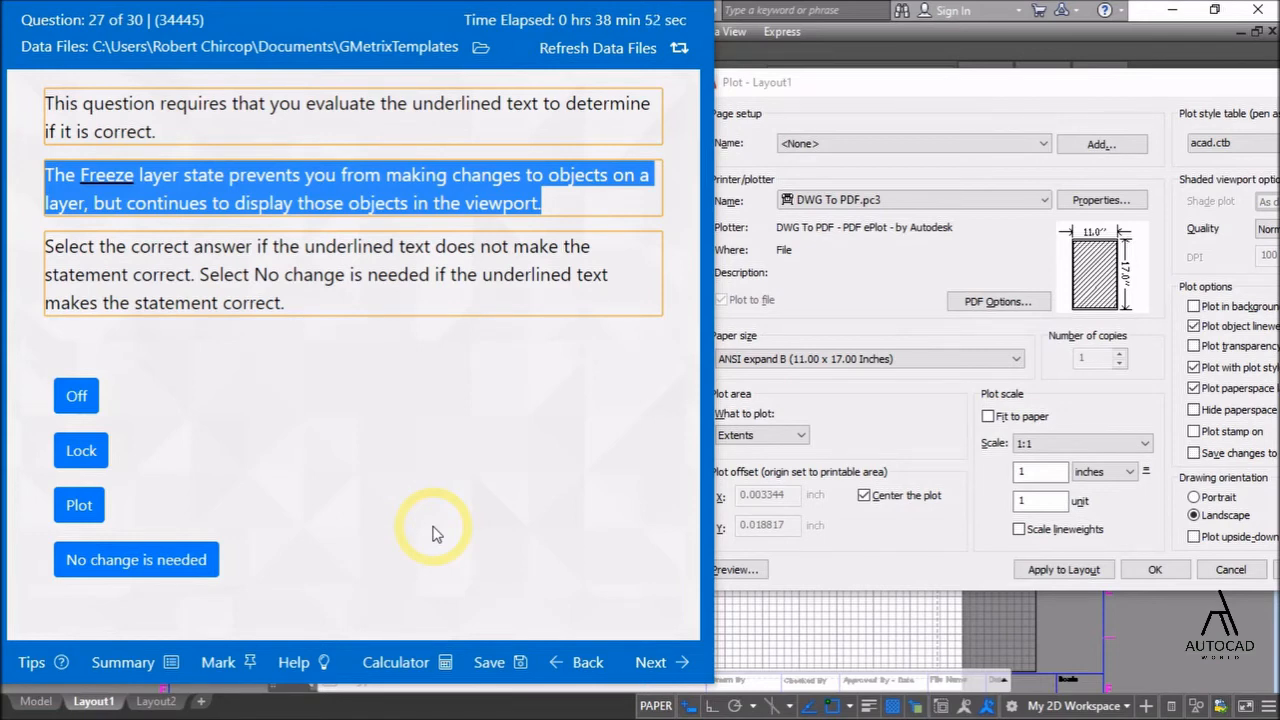
click(88, 450)
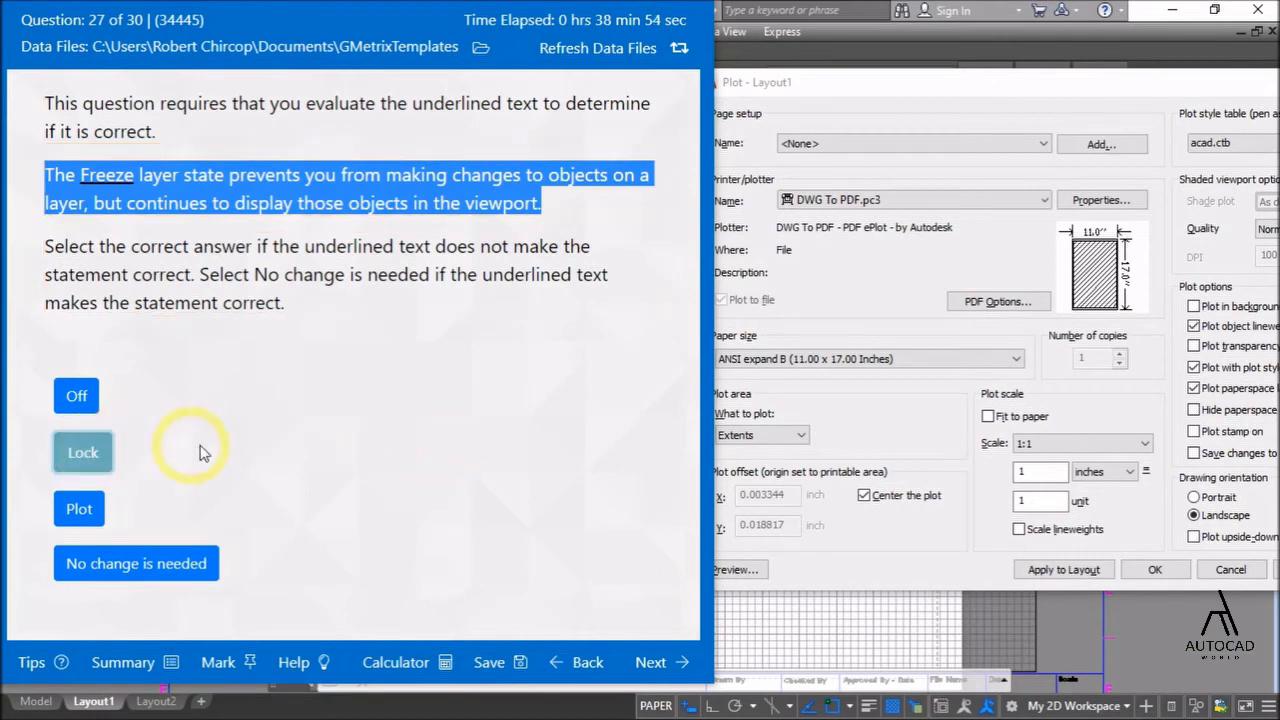
click(652, 664)
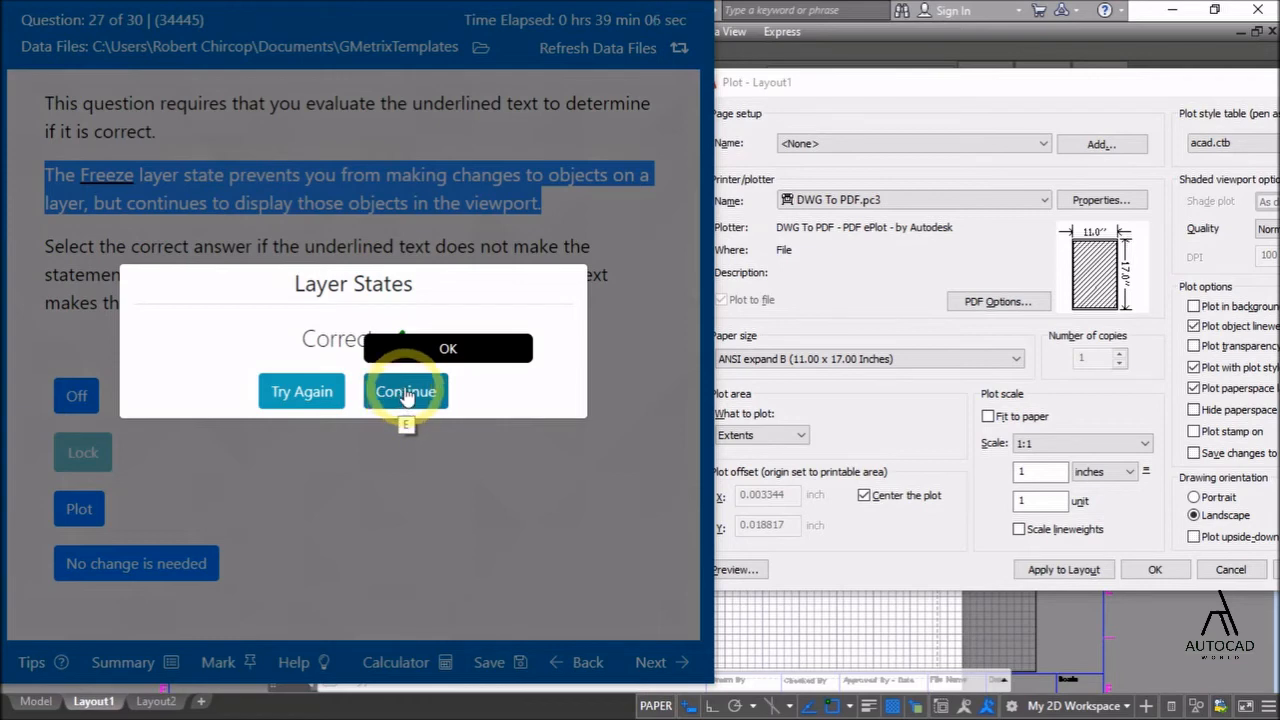
click(405, 392)
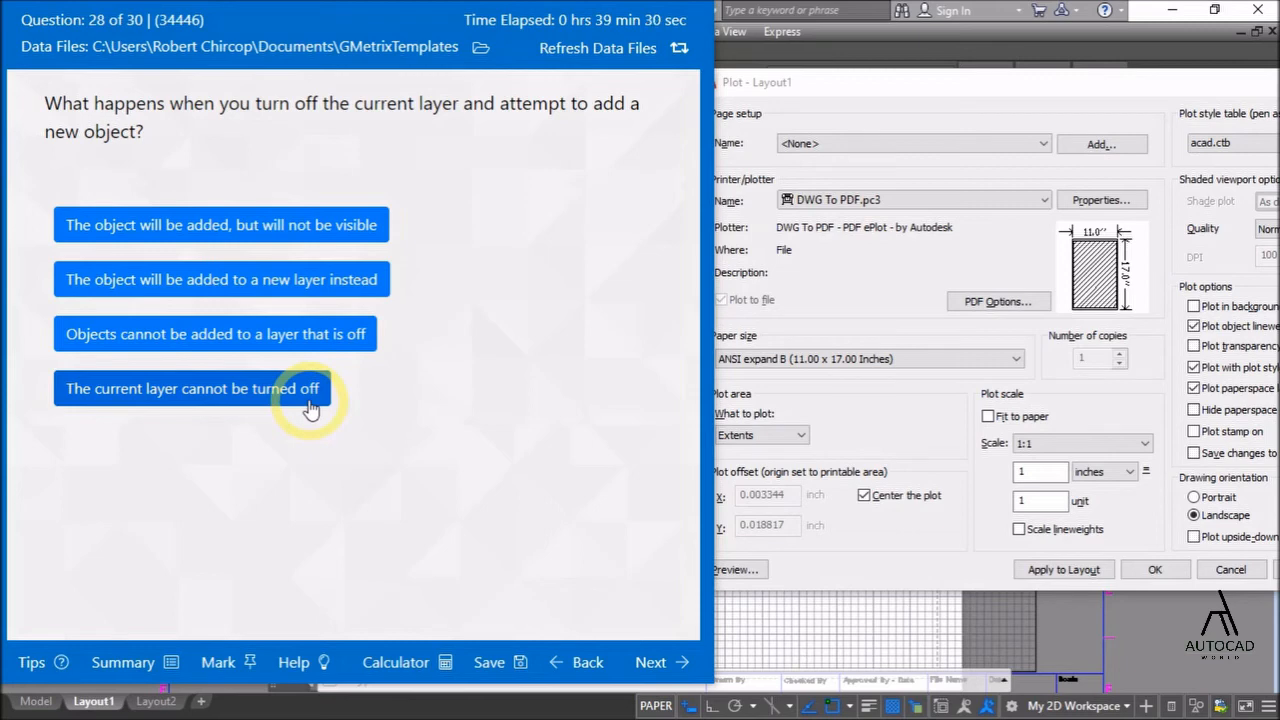
- Answer question 28 with "The object will be added, but will not be visible", grade it and continue
click(322, 232)
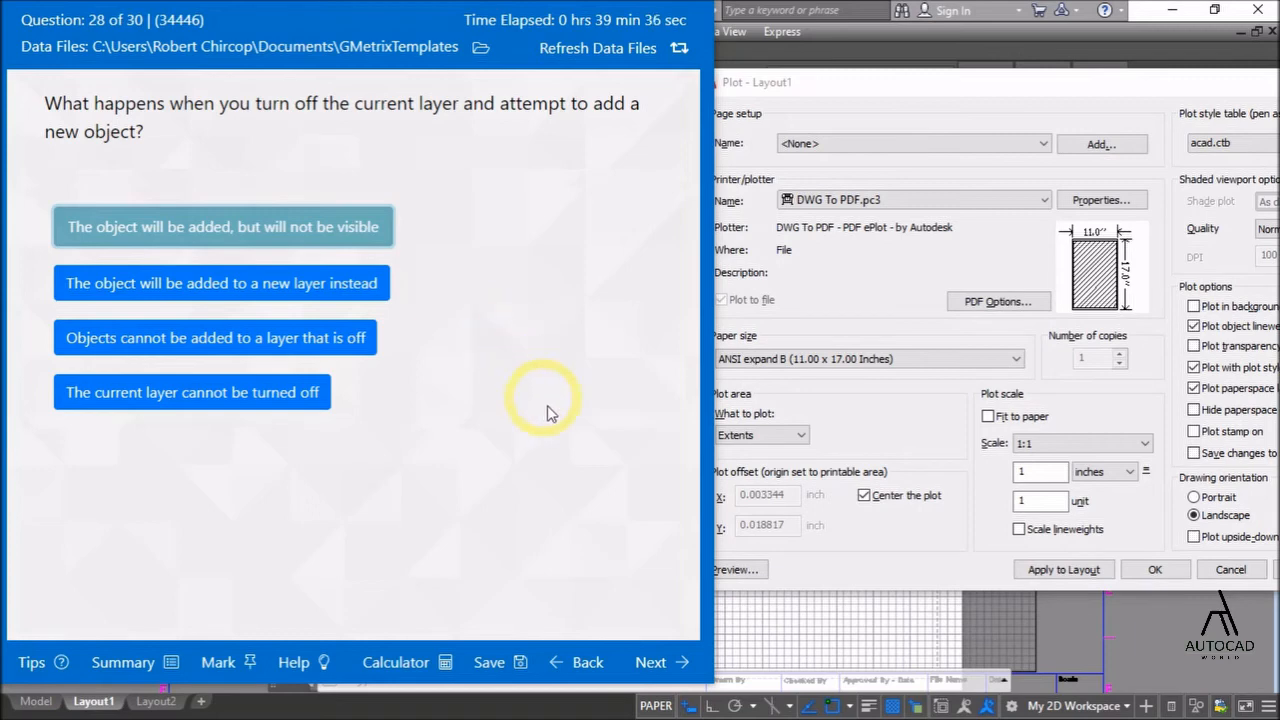
click(652, 662)
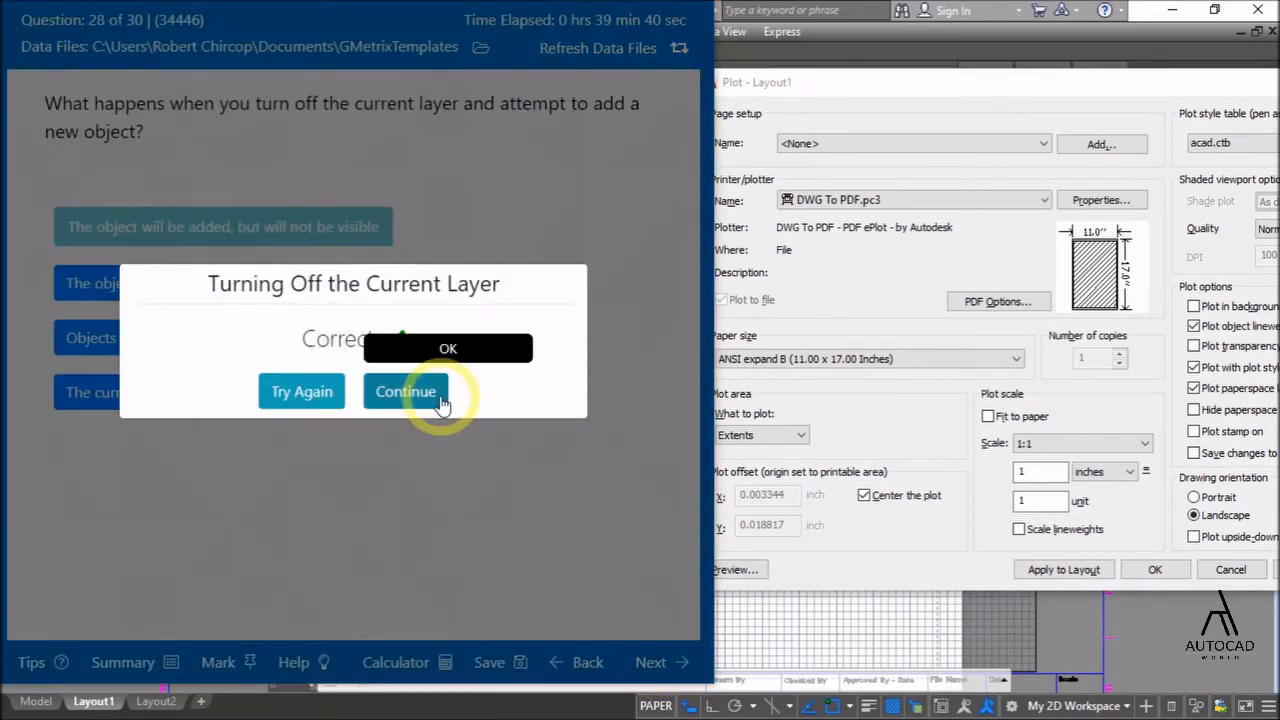
click(440, 395)
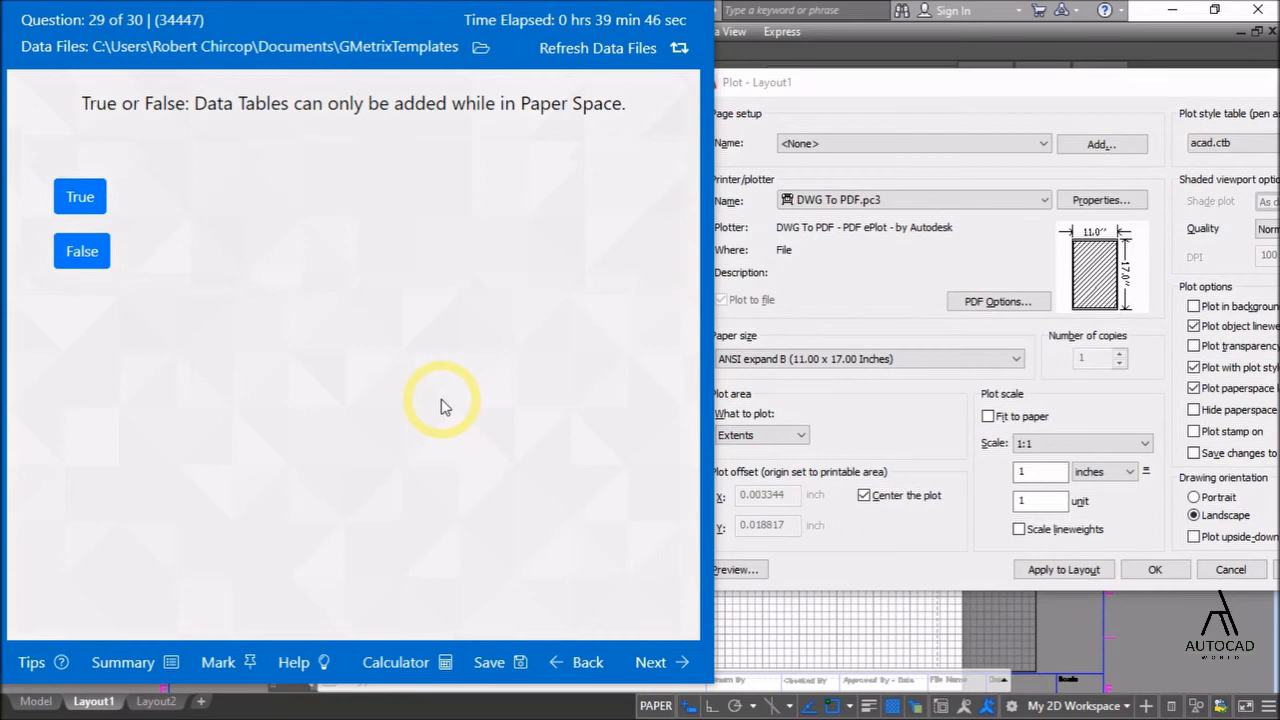
- Answer question 29 about adding data tables only in Paper Space with False, grade it and continue
click(70, 252)
click(648, 663)
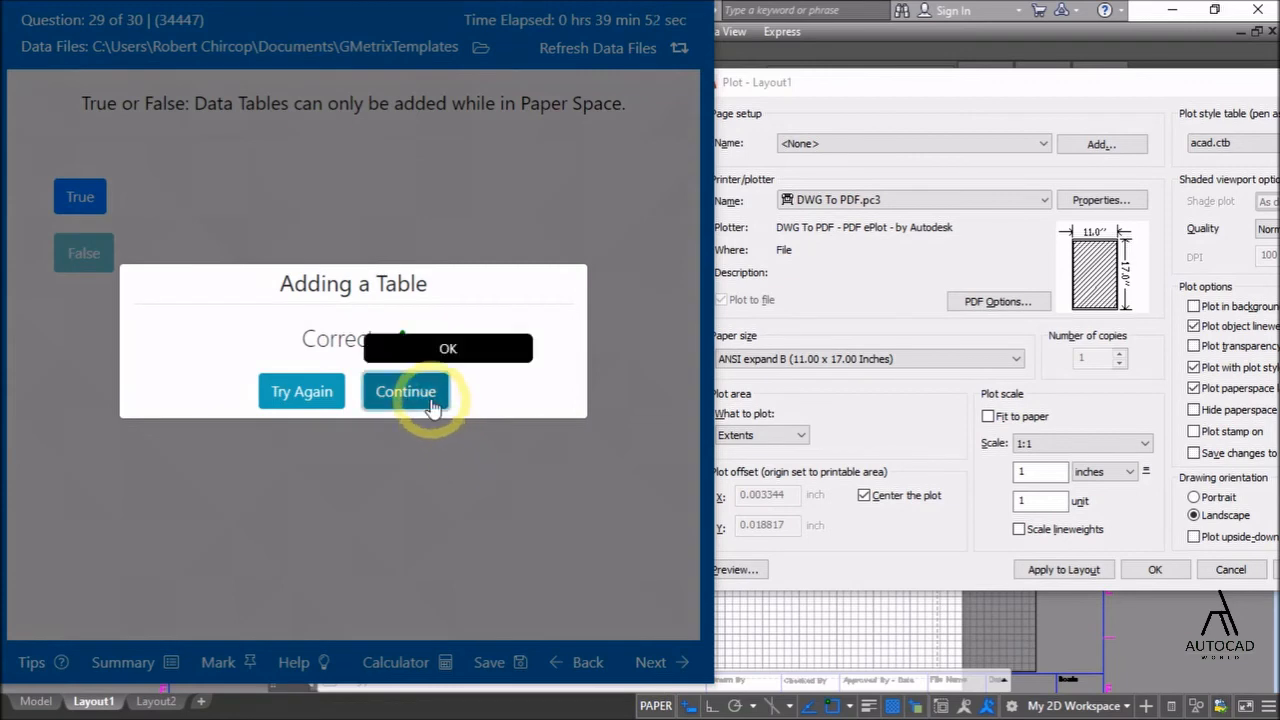
click(432, 405)
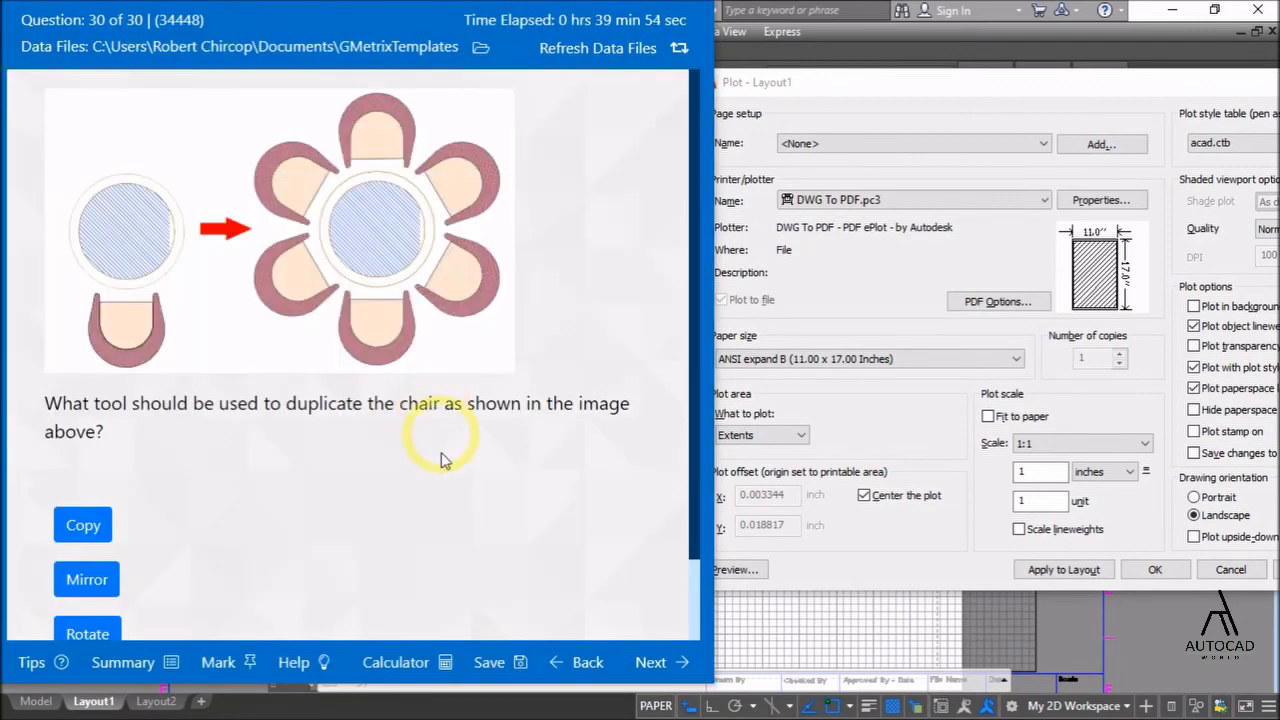
- Answer question 30 on duplicating the chair around the table with Array, grade it and continue to the test summary
scroll(438, 482, down, 1)
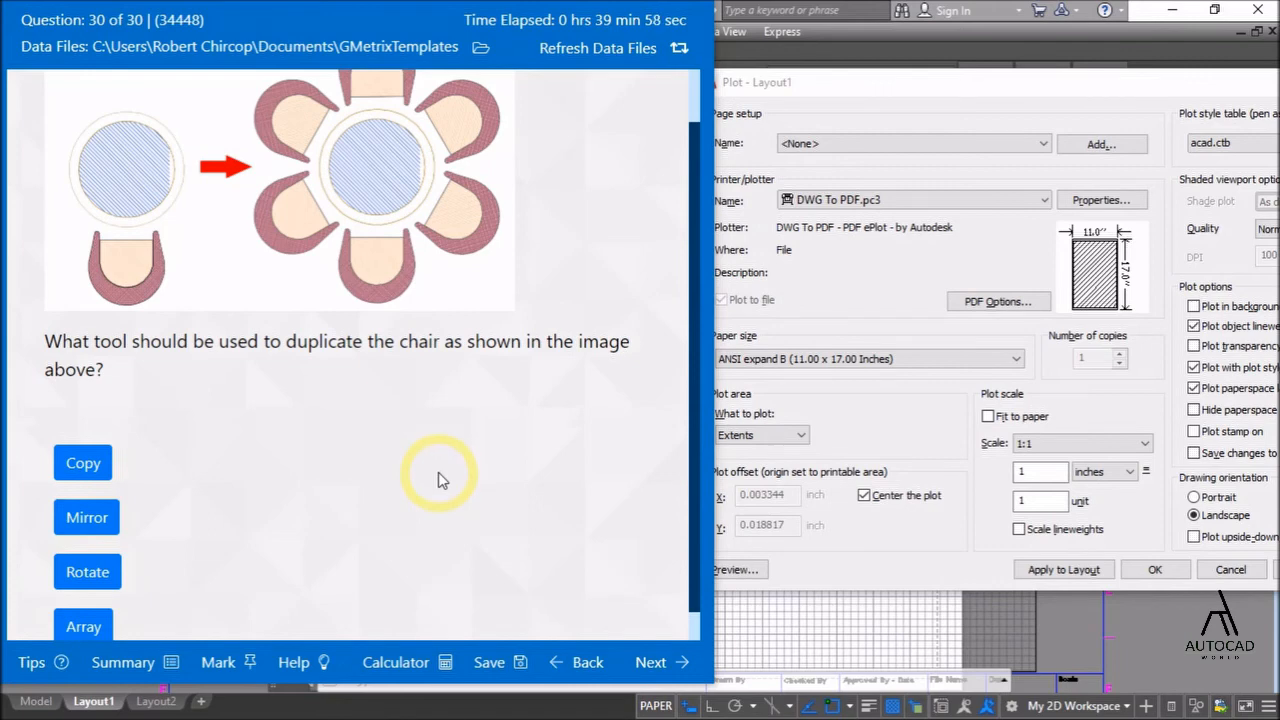
scroll(438, 478, up, 1)
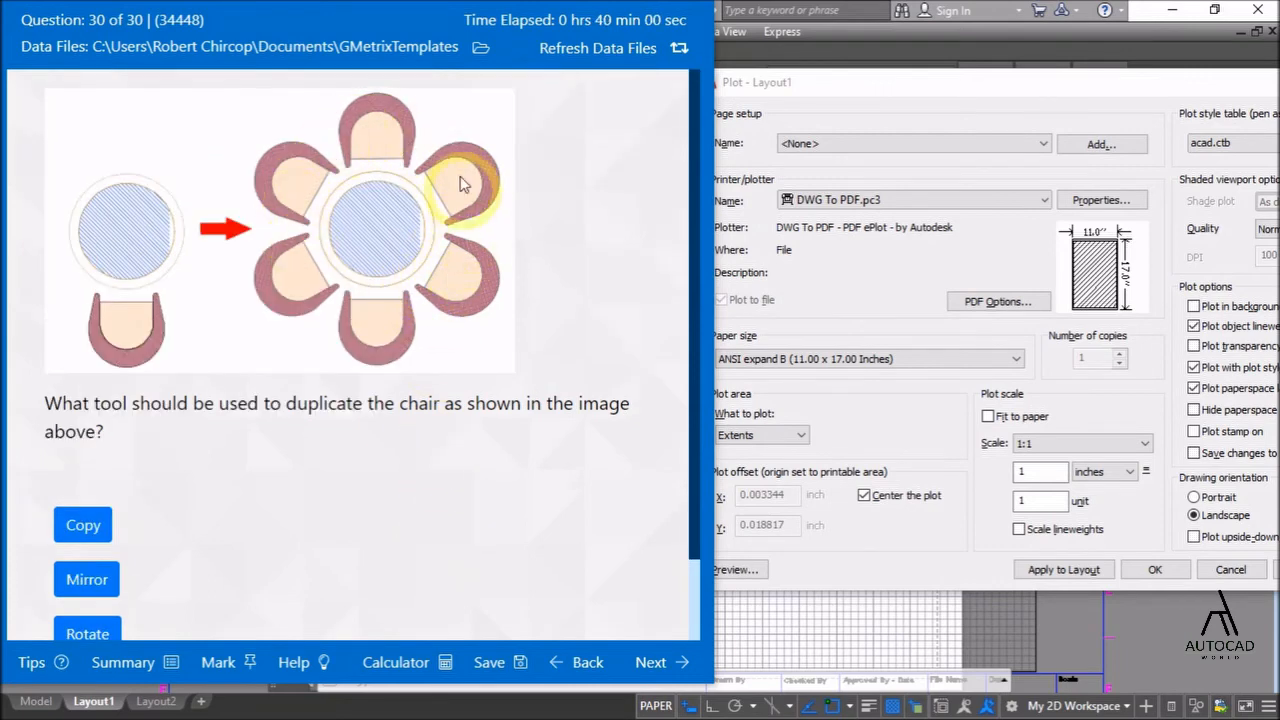
scroll(449, 323, down, 1)
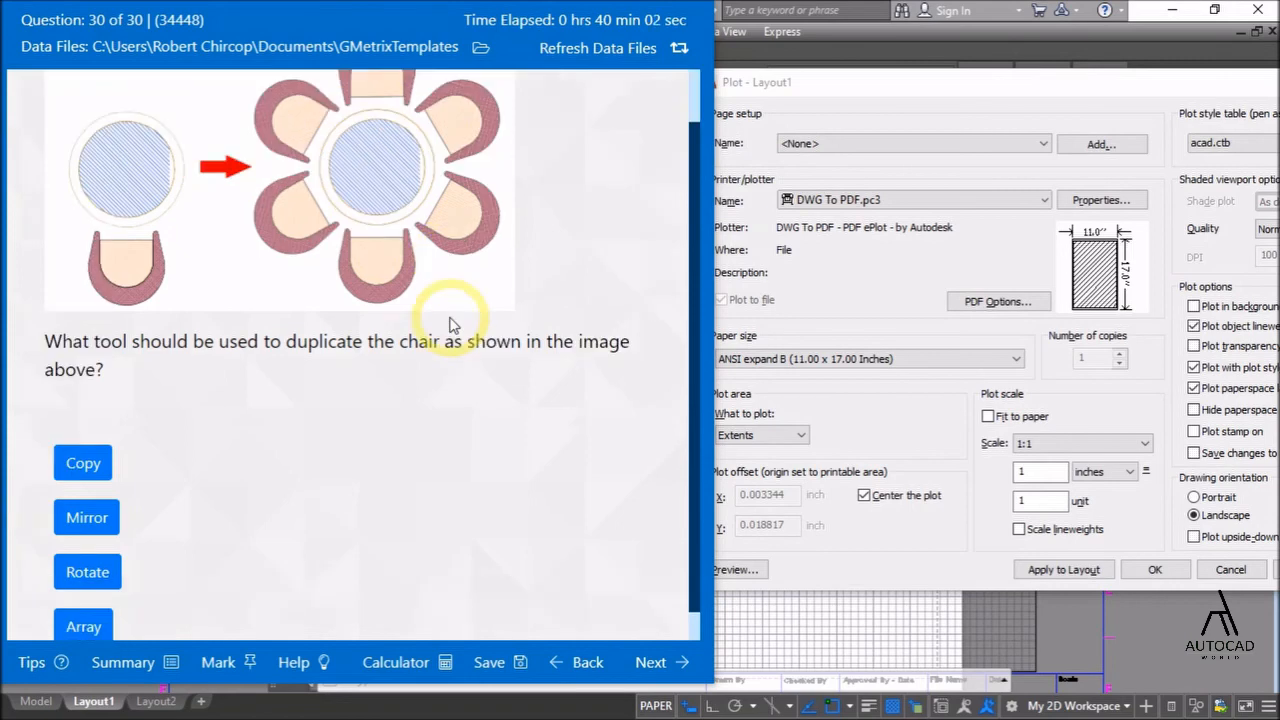
click(90, 600)
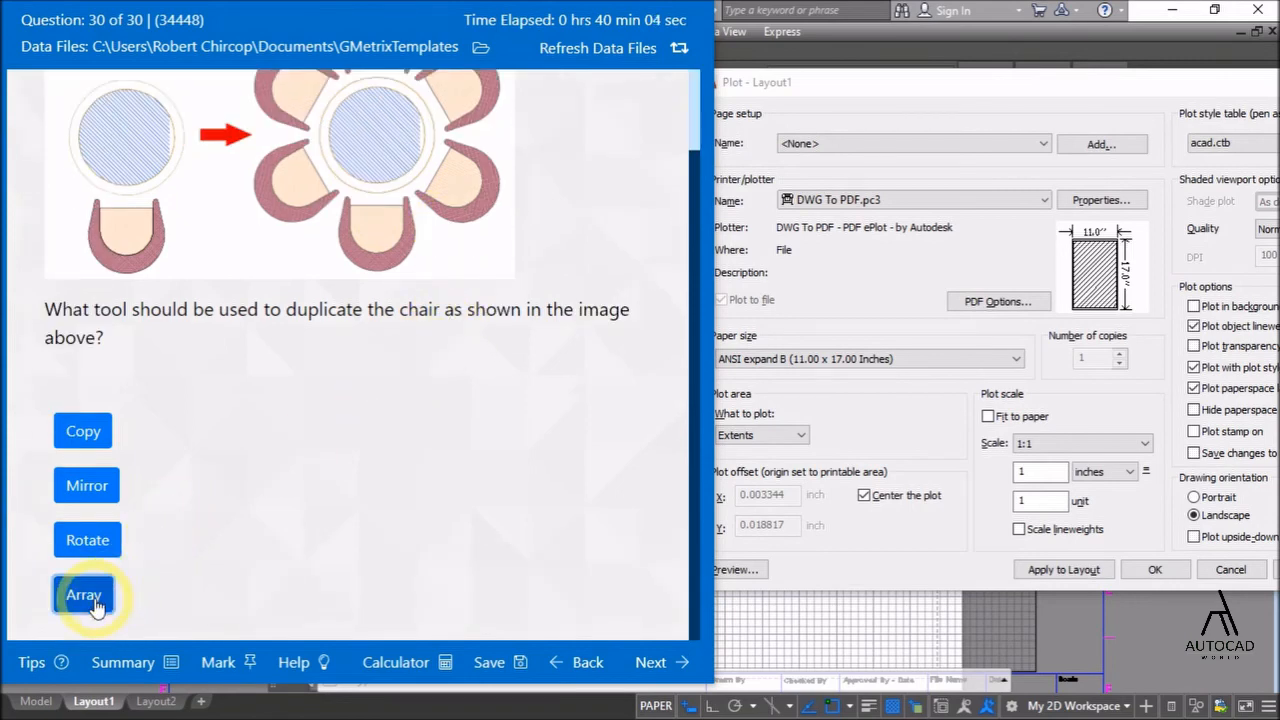
click(650, 663)
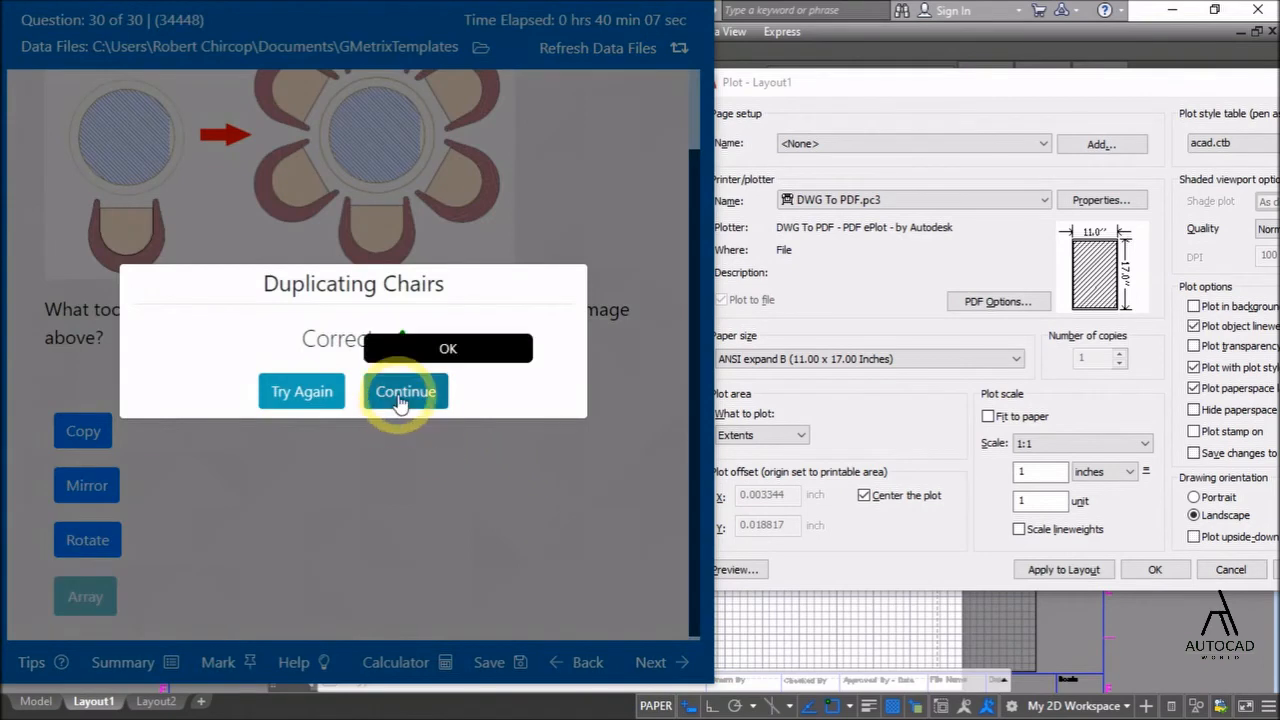
click(401, 396)
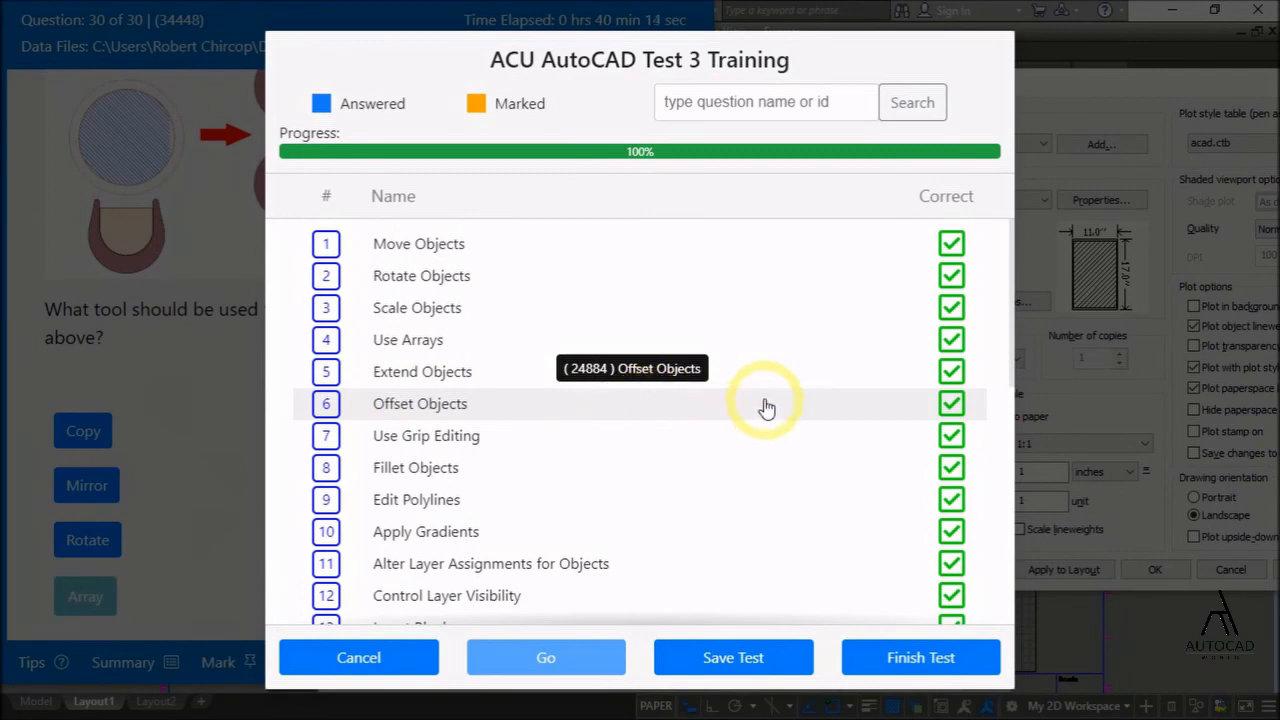
- Review the test summary through question 30, finish the practice test and confirm its submission for grading
scroll(819, 290, down, 3)
scroll(818, 291, down, 5)
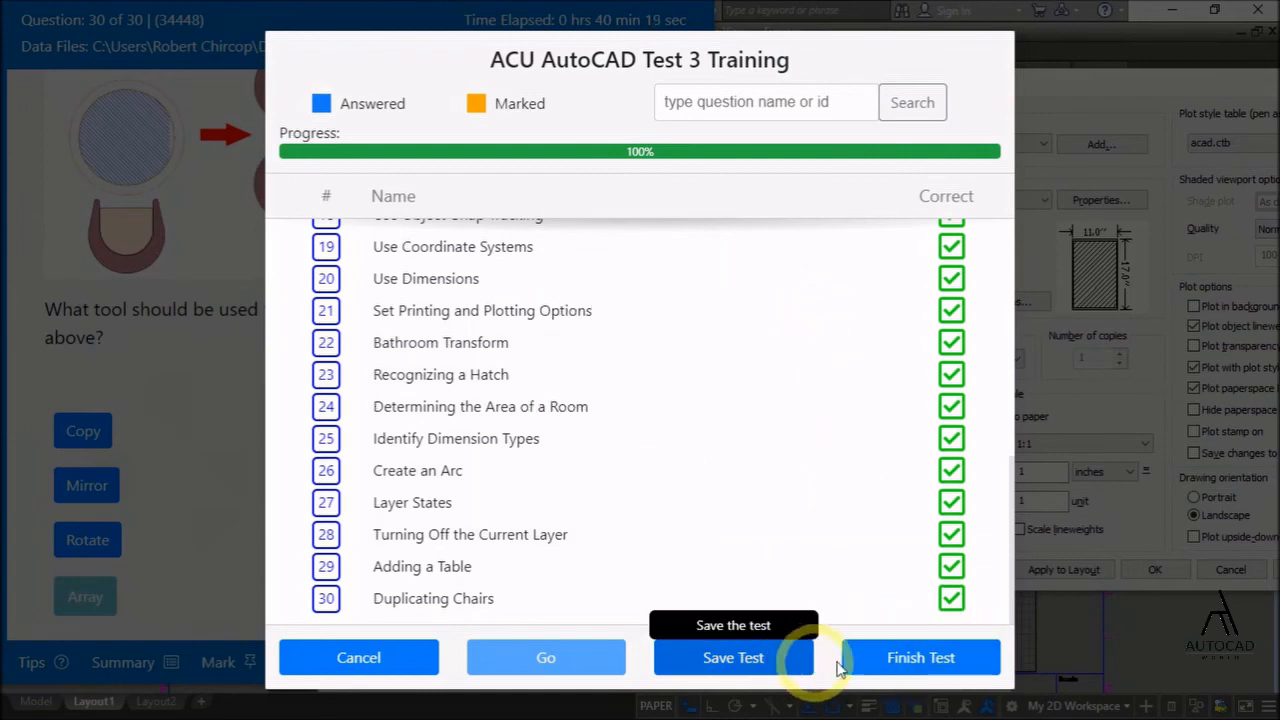
click(872, 665)
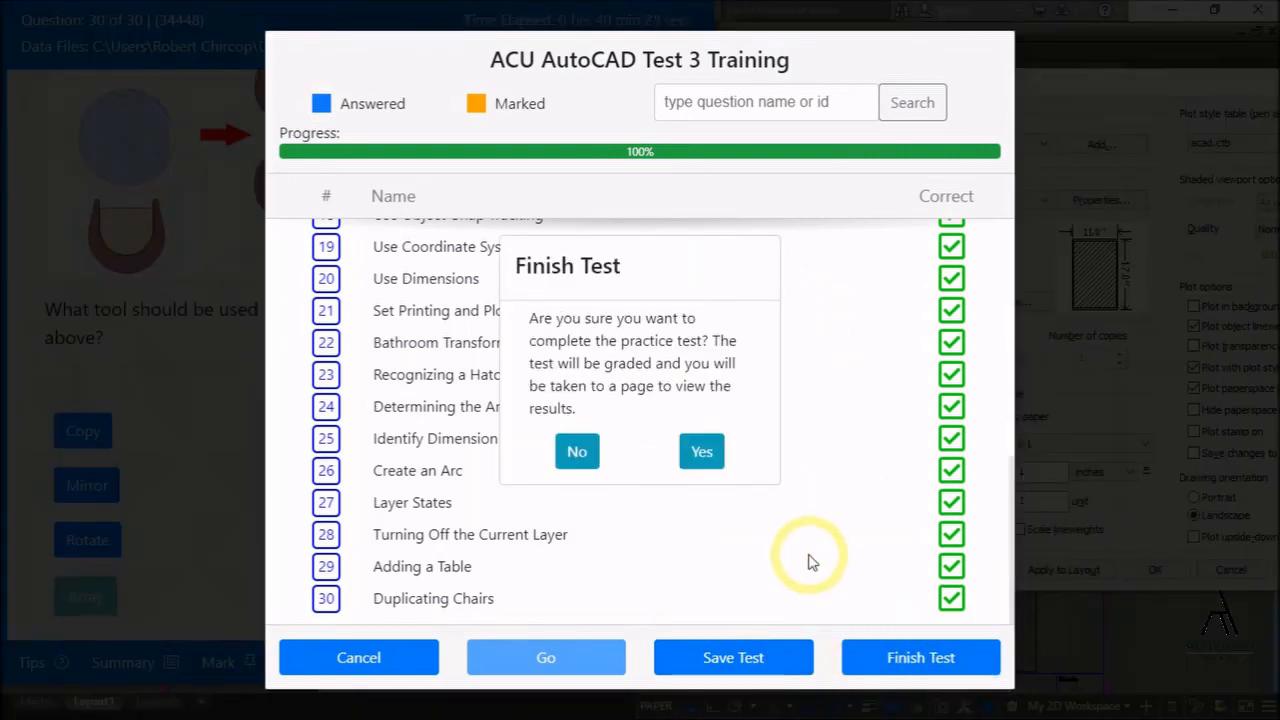
click(702, 454)
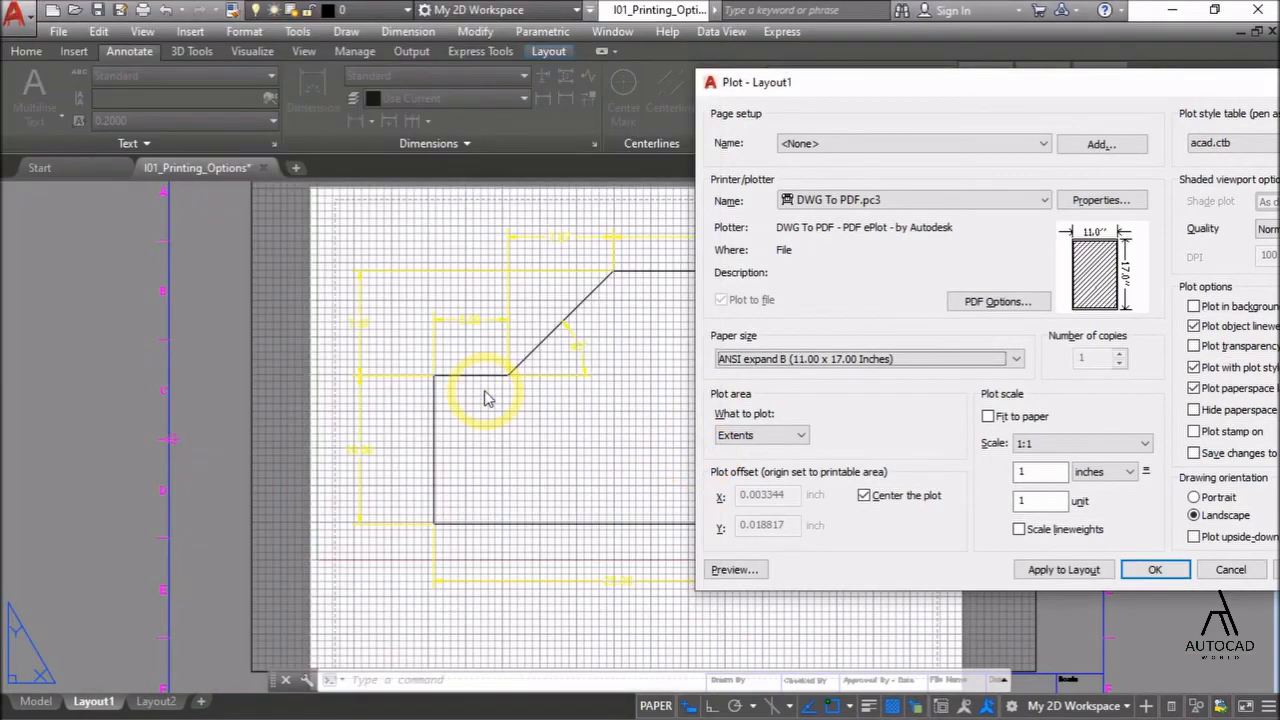